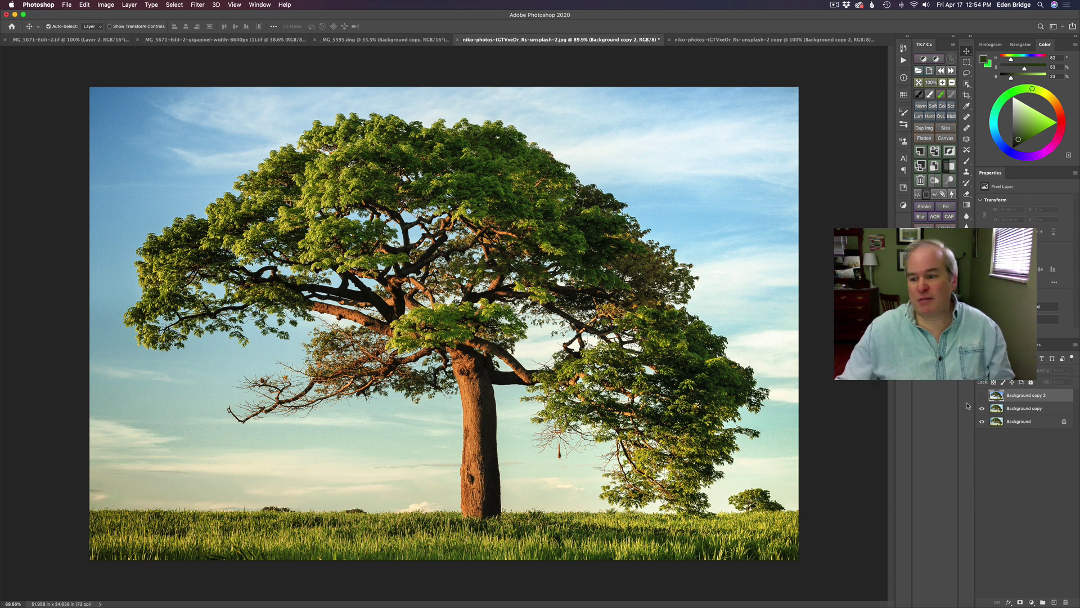
Step: Show and then hide the blue-sky layer to compare it against the original tree photo
click(983, 396)
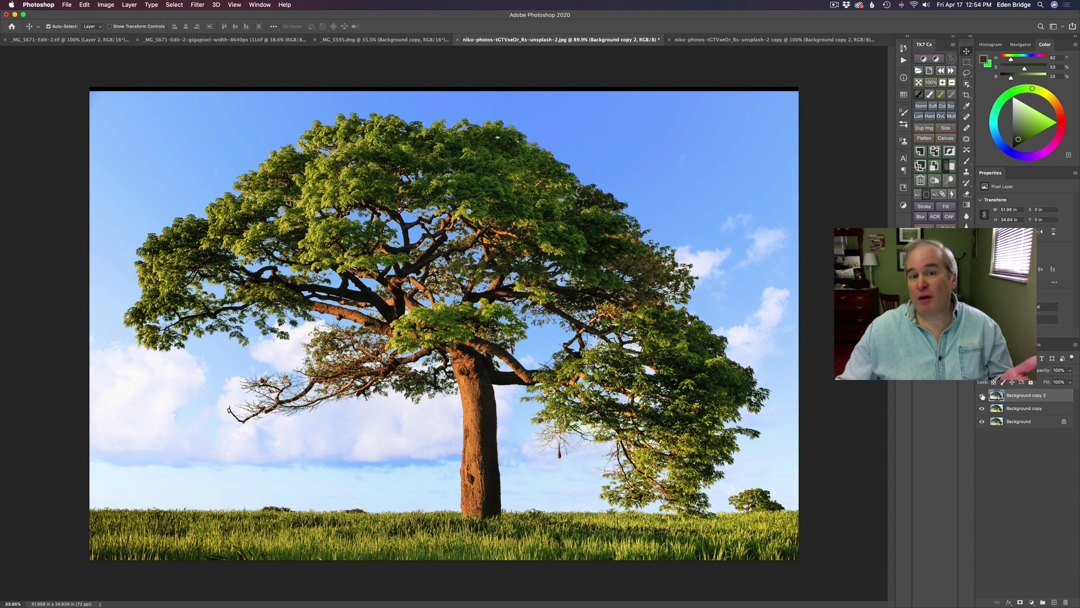
click(982, 396)
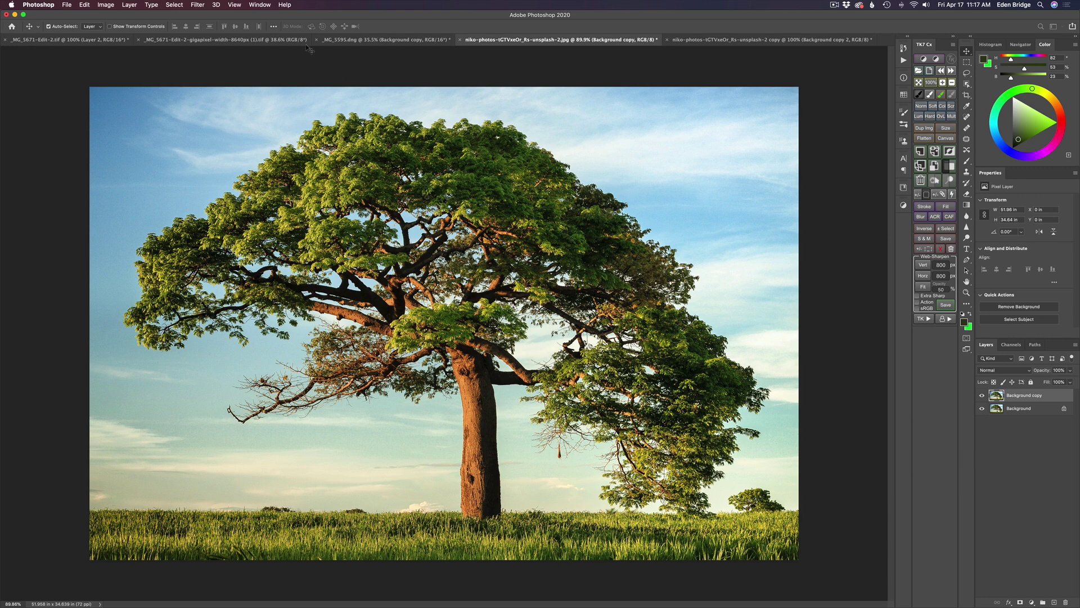
Step: Launch Topaz Mask AI on the tree photo layer via Filter > Topaz Labs
click(198, 5)
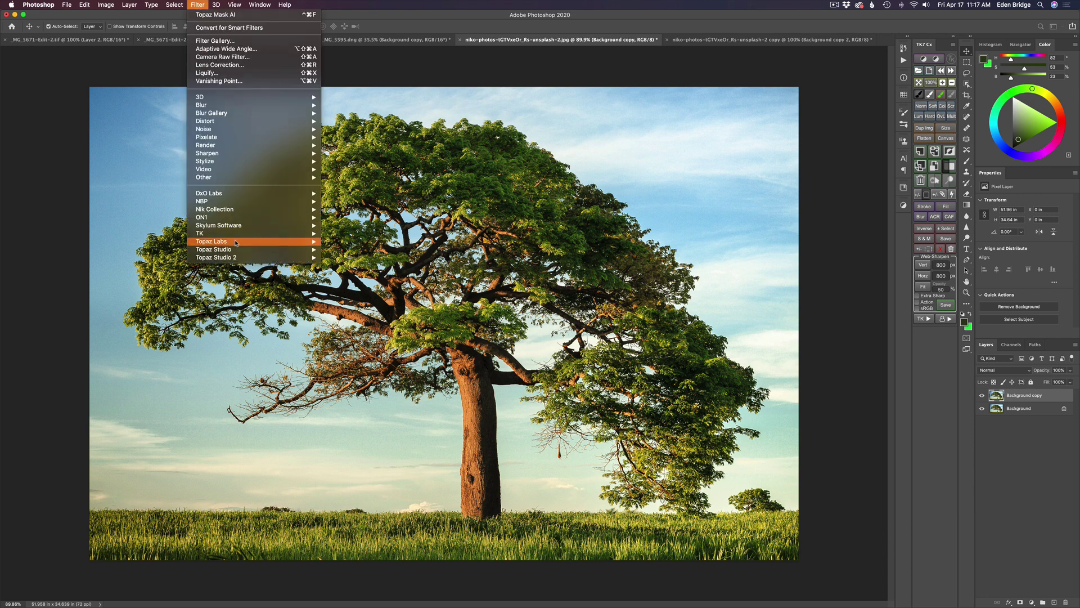
mouse_move(241, 242)
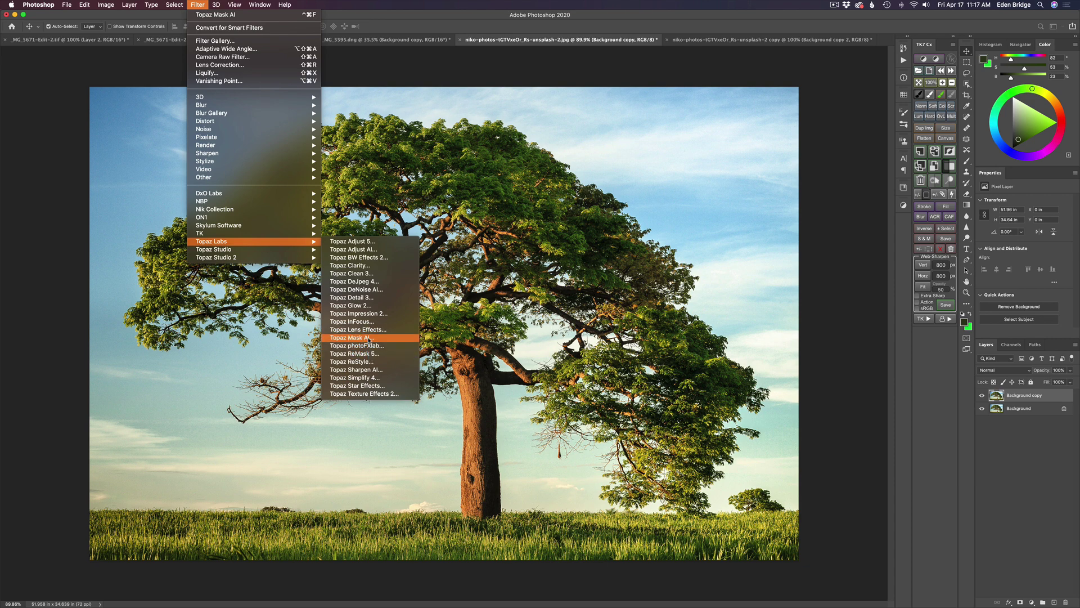
click(369, 337)
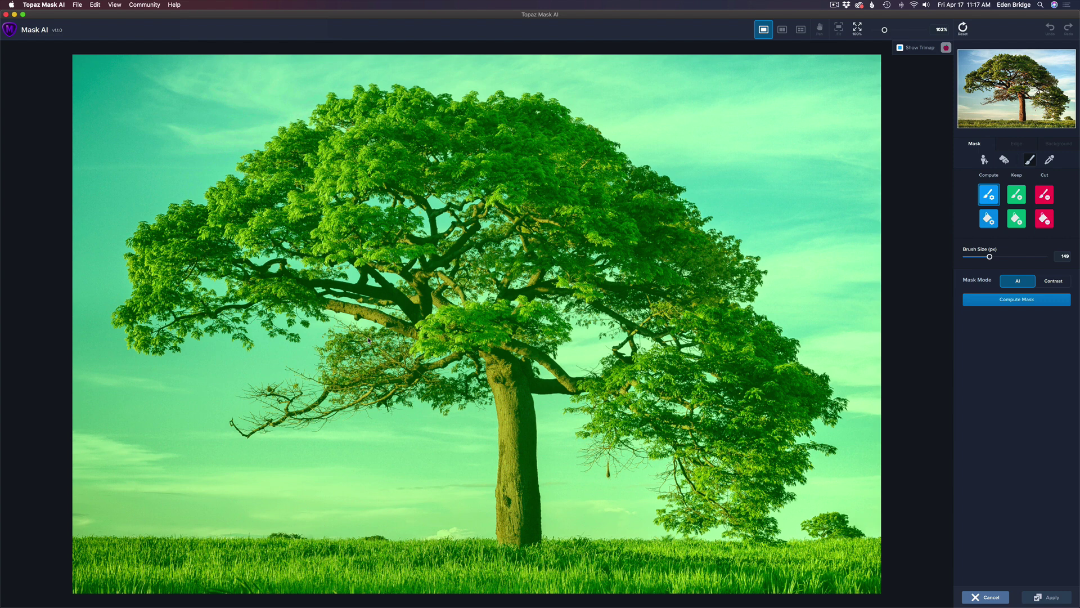
Step: Run Auto-Detect Sky so the sky is marked cut and the tree keep
click(248, 100)
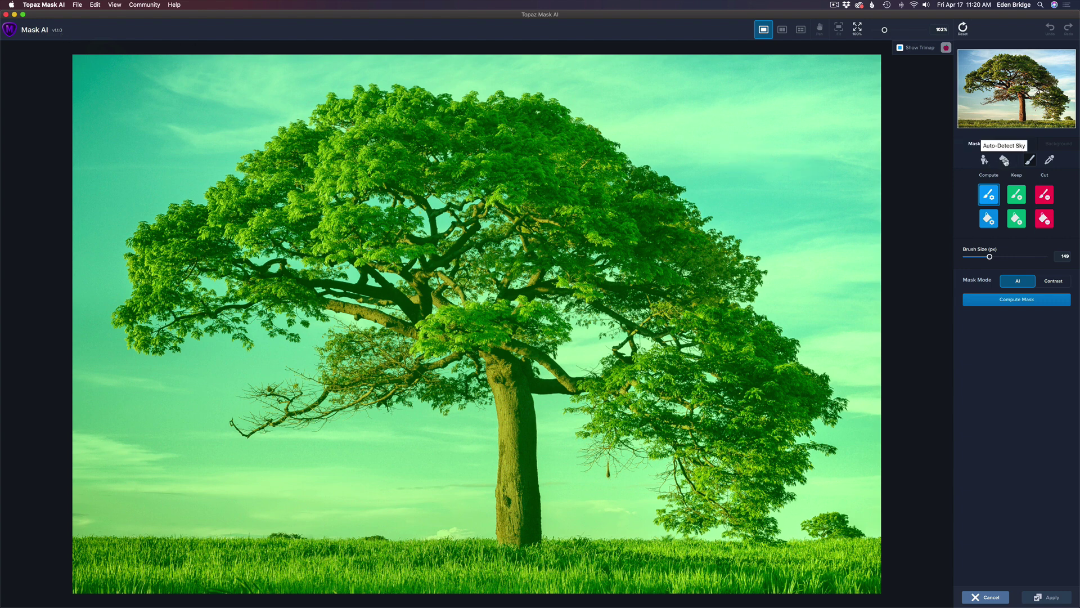
click(1006, 161)
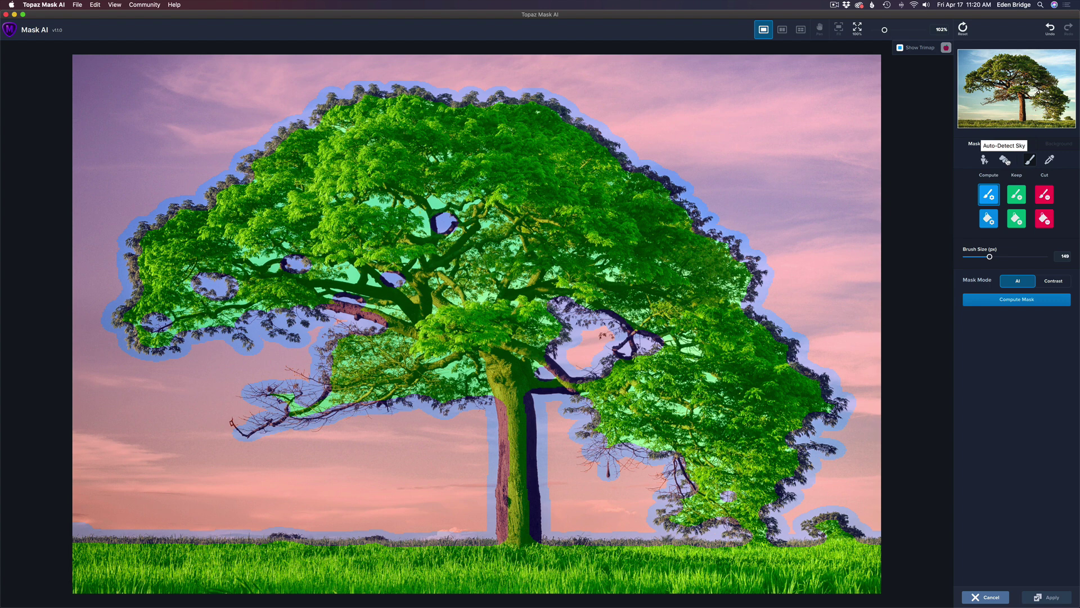
Step: Compute the mask, leaving the tree and grass on a transparent sky
click(1023, 301)
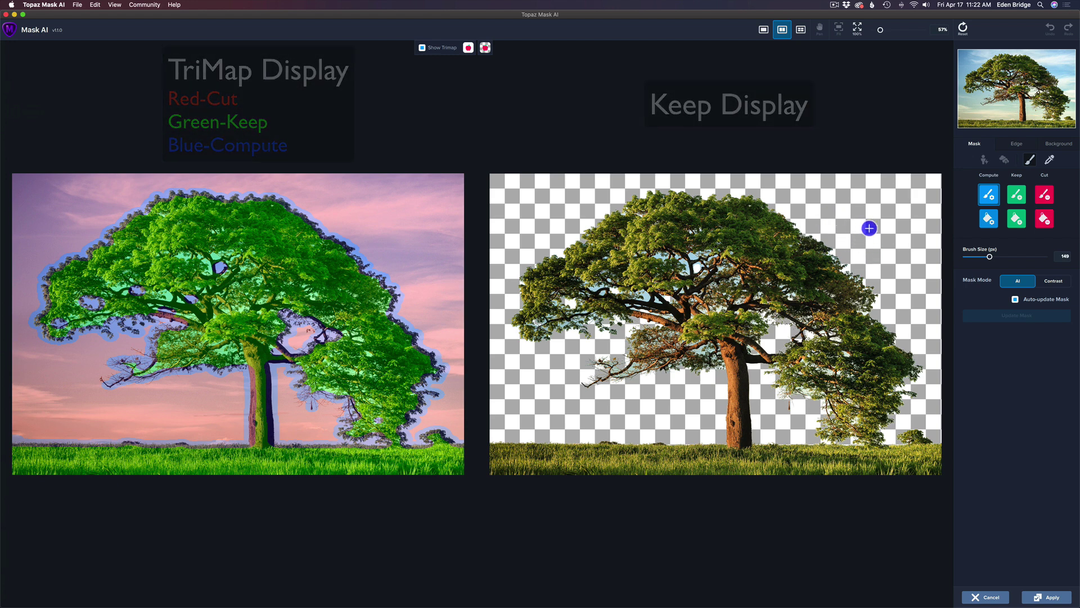
Step: Choose an image background and browse the OWC HD drive to the MacPhun Sky Replacement folder
click(1060, 144)
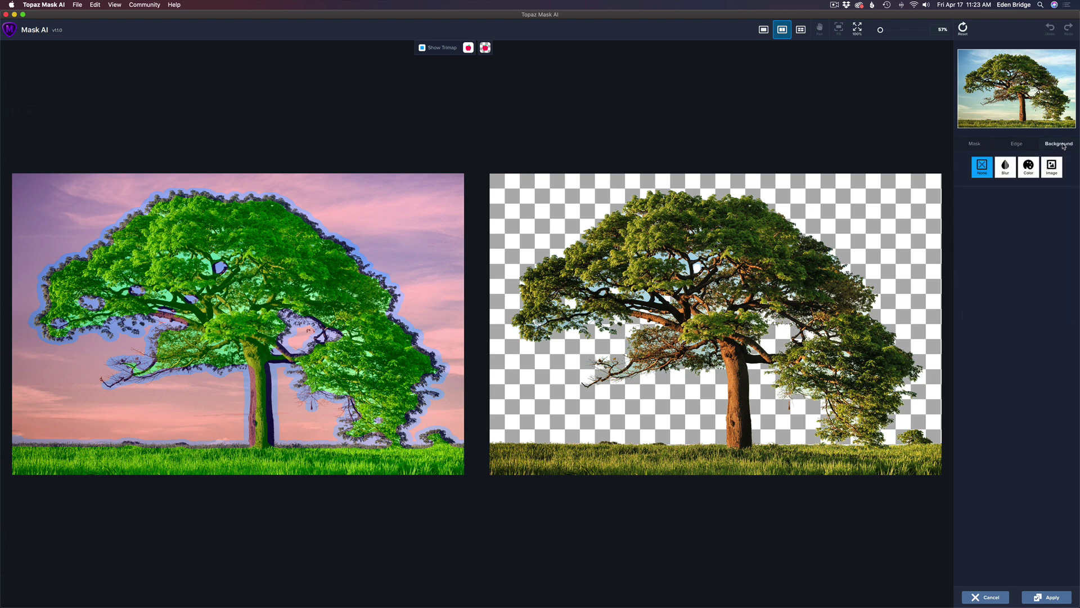
click(1053, 168)
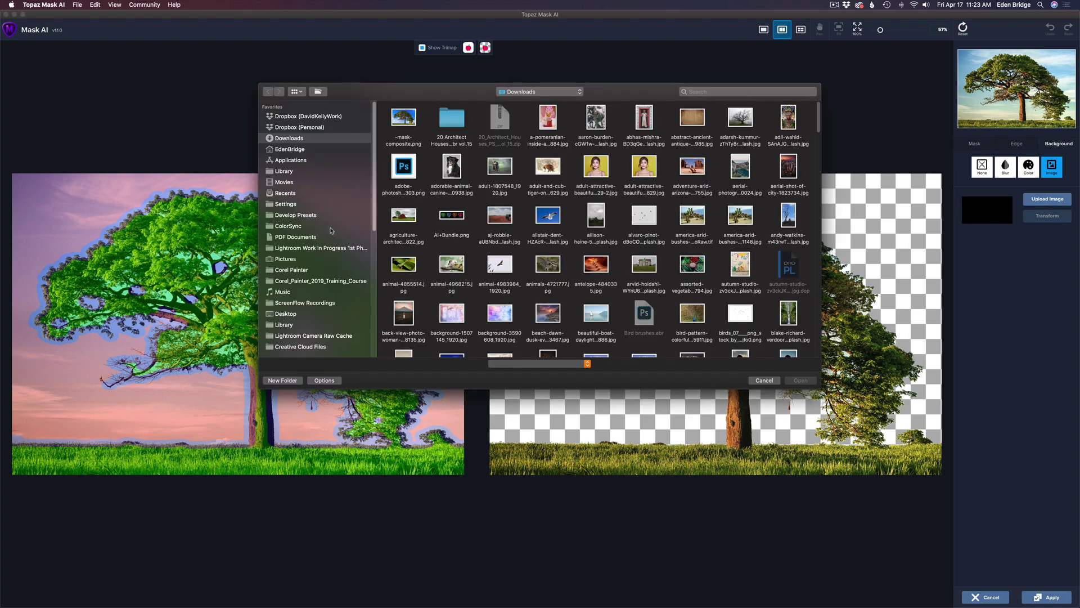
scroll(328, 230, down, 5)
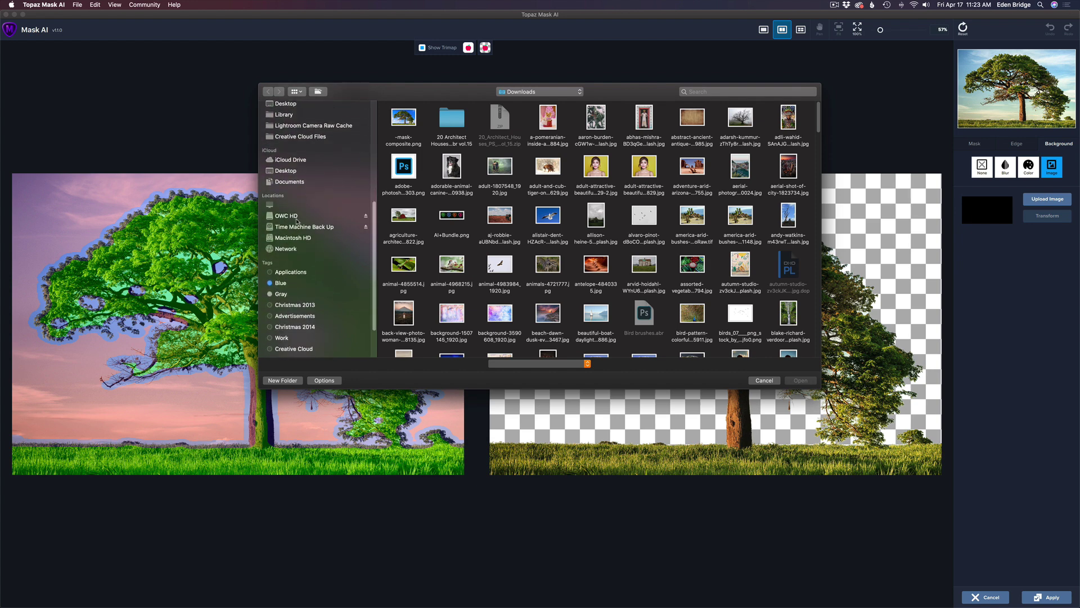
click(288, 216)
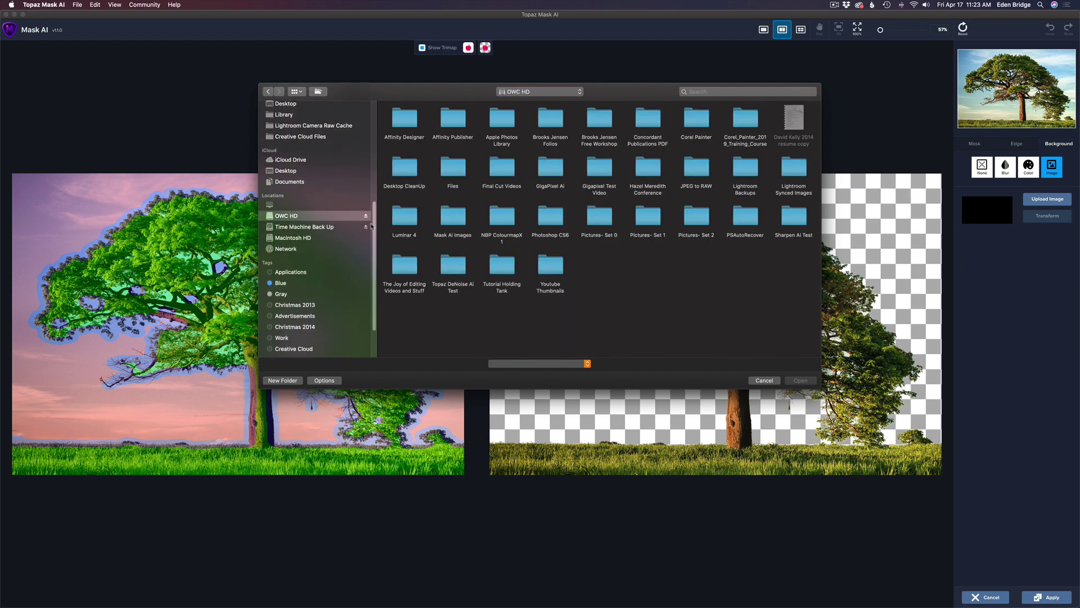
double_click(650, 219)
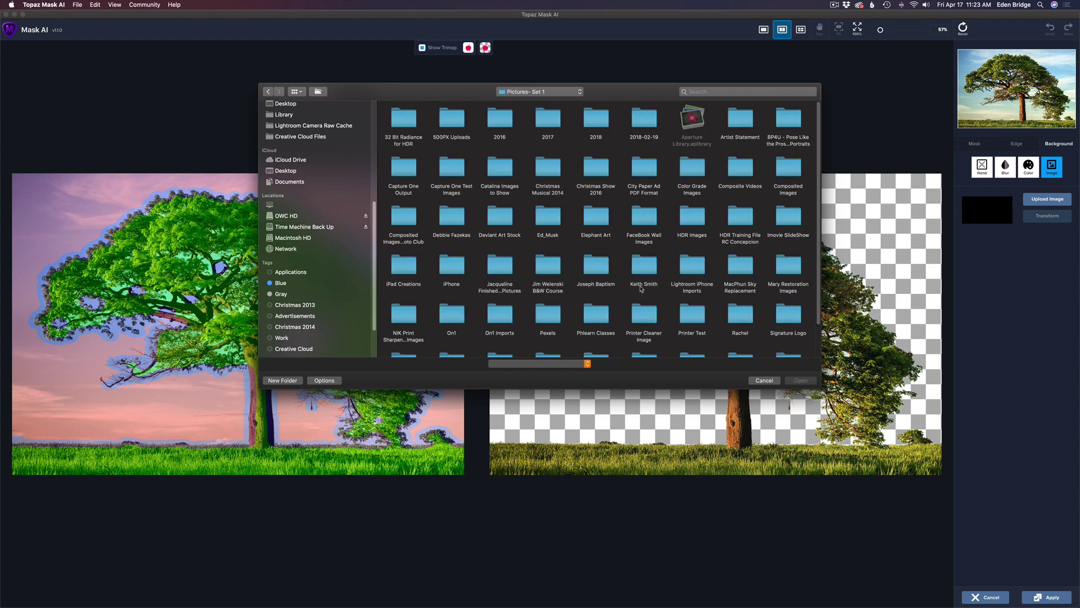
scroll(642, 288, down, 3)
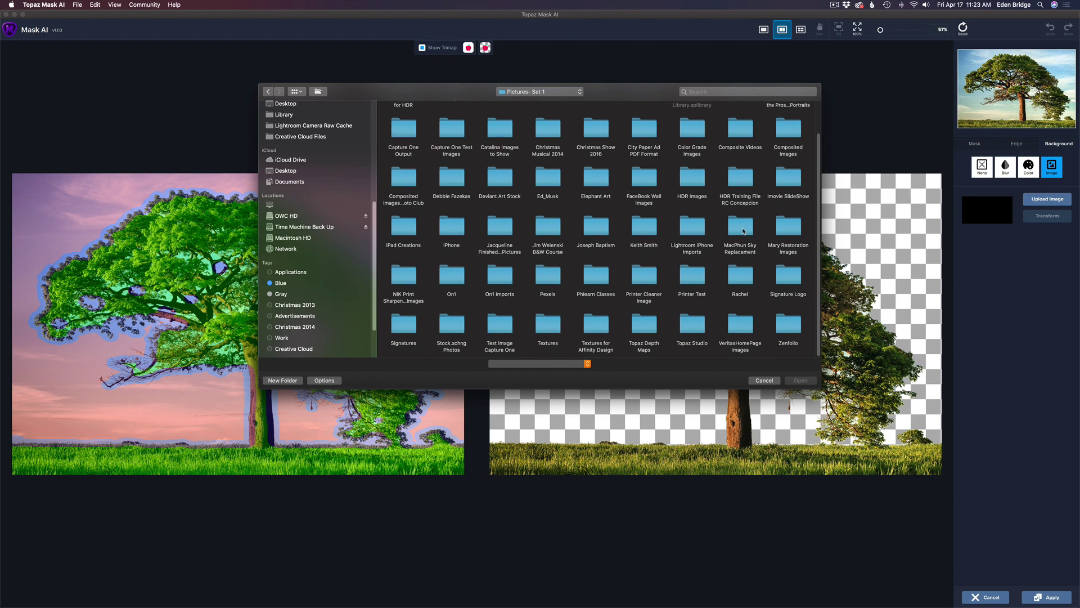
double_click(741, 228)
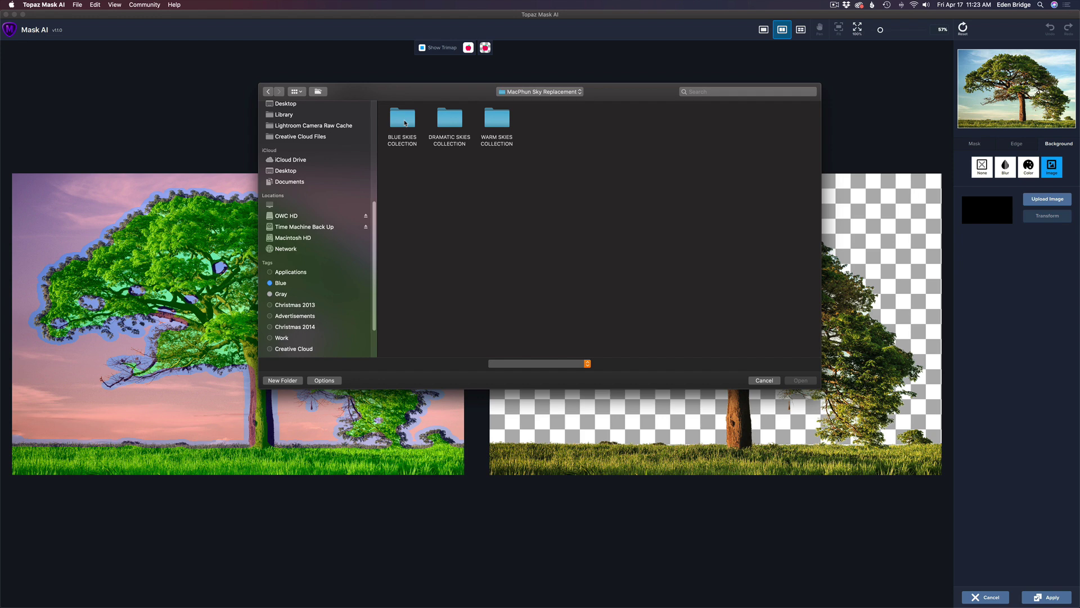
Step: Load BlueSkiesCollection-38.jpg from BLUE SKIES COLECTION as the new background
click(405, 123)
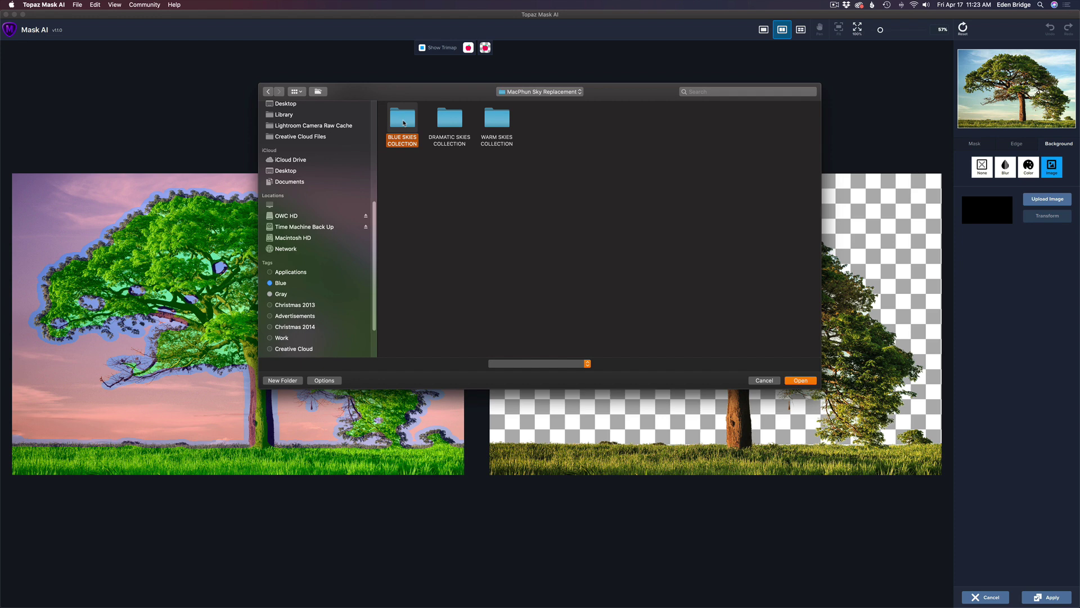
double_click(404, 122)
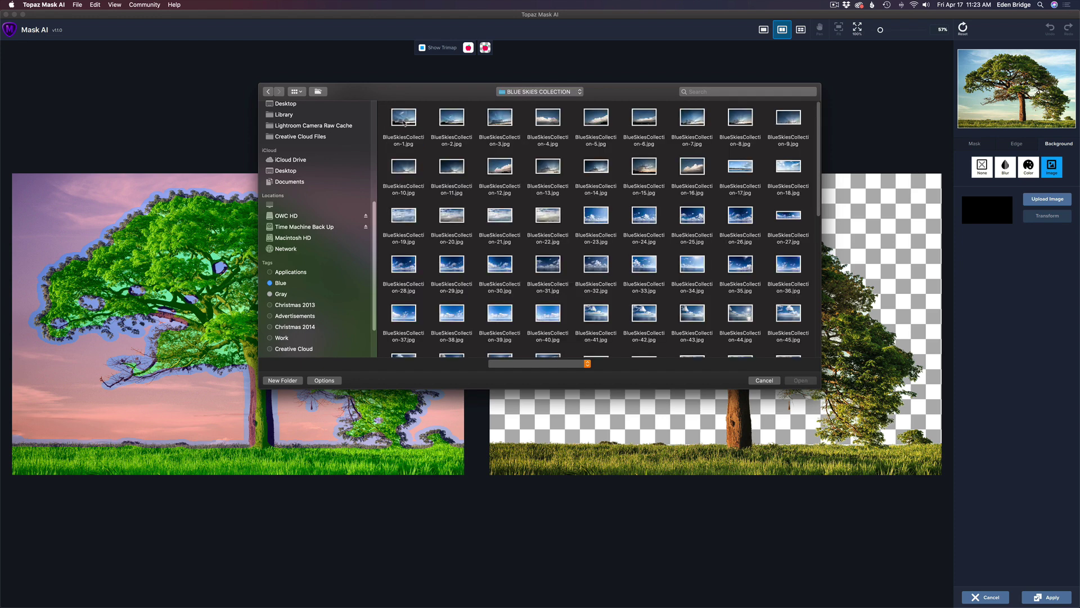
scroll(558, 237, down, 3)
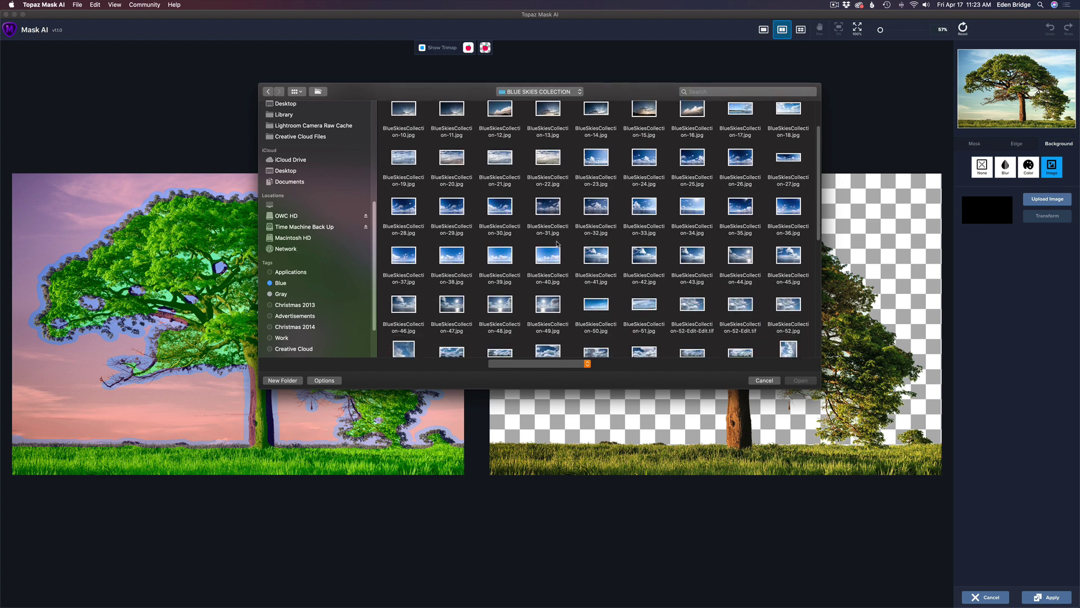
click(451, 256)
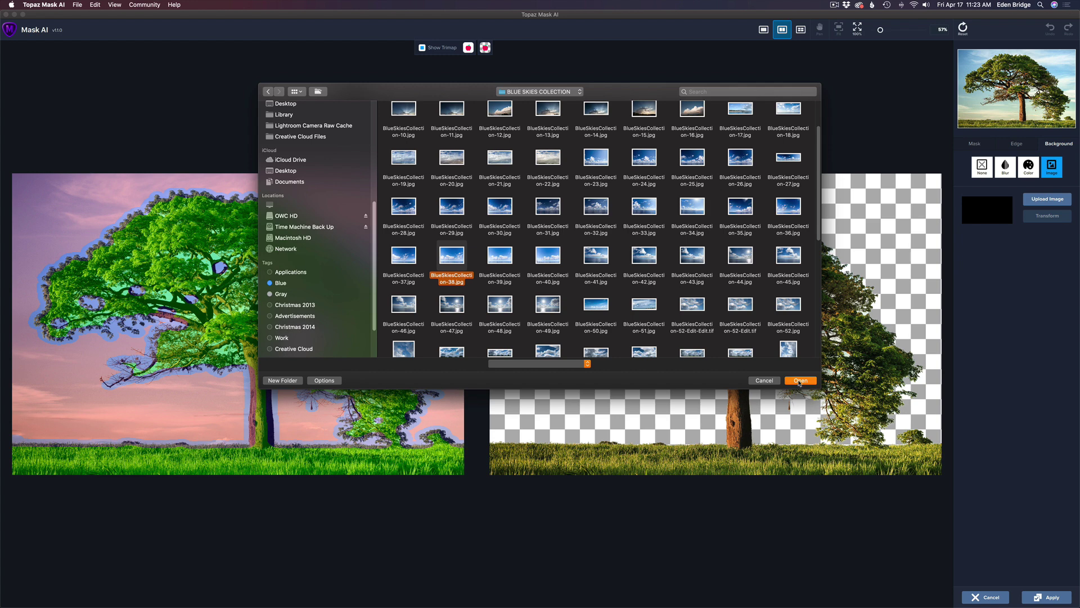
click(800, 381)
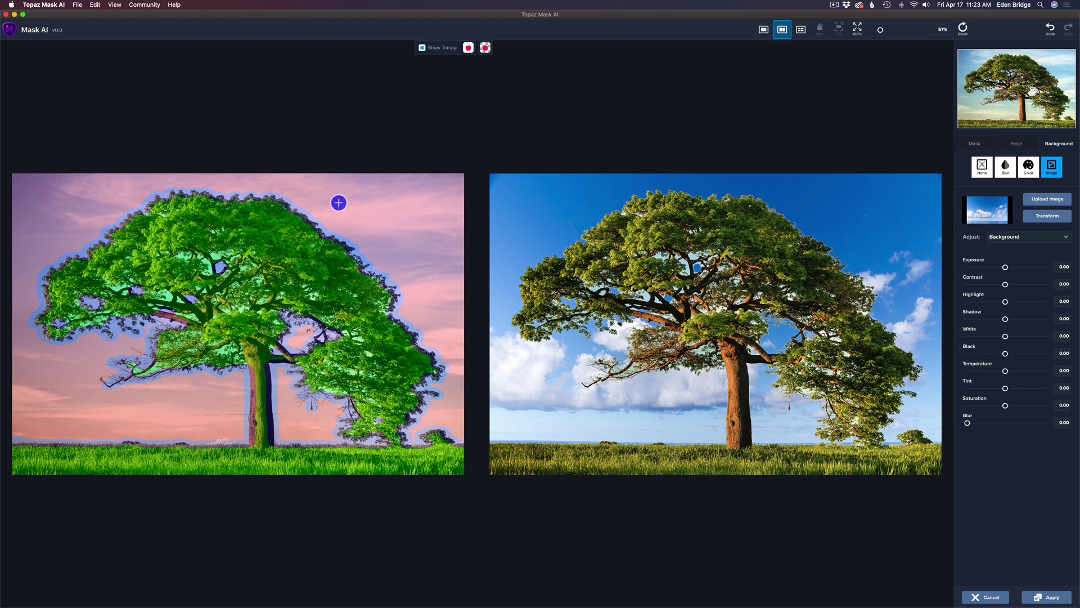
Step: Turn off Show Trimap to view the original photo, keeping Adjust set to Background
click(423, 48)
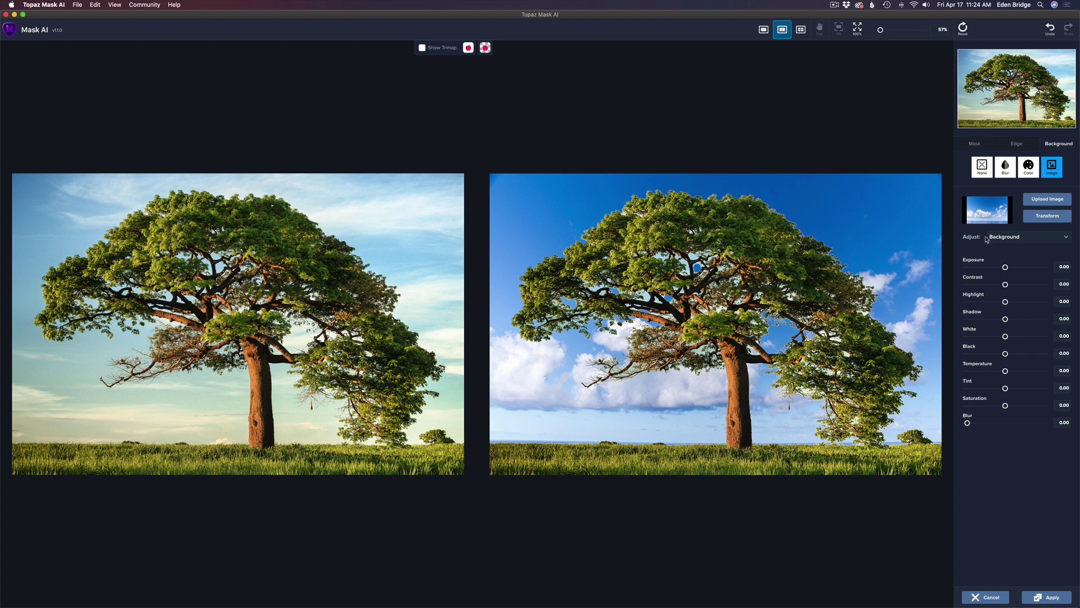
click(1009, 239)
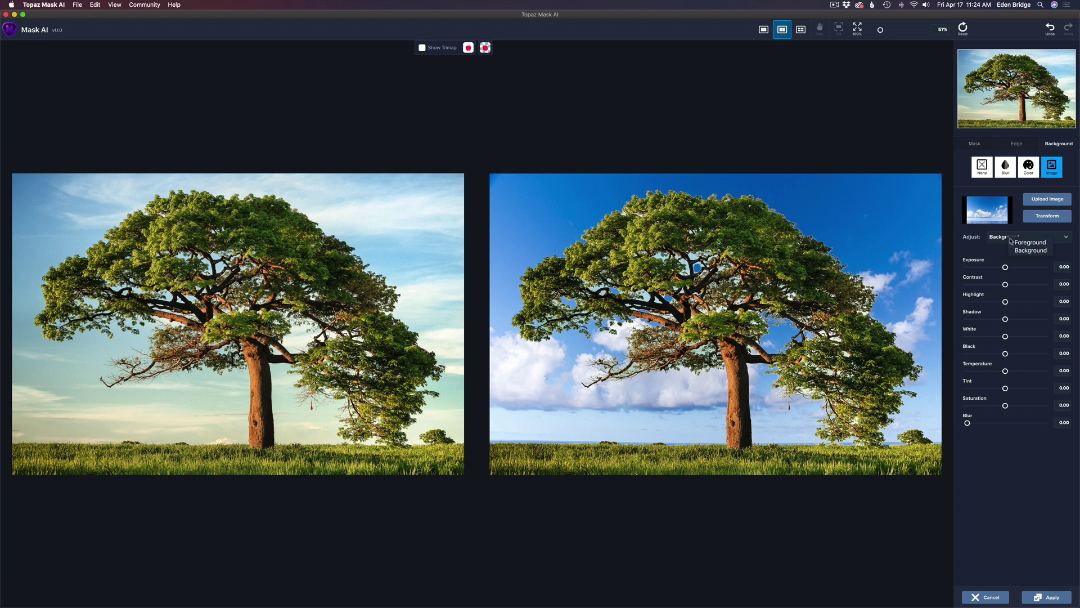
click(976, 234)
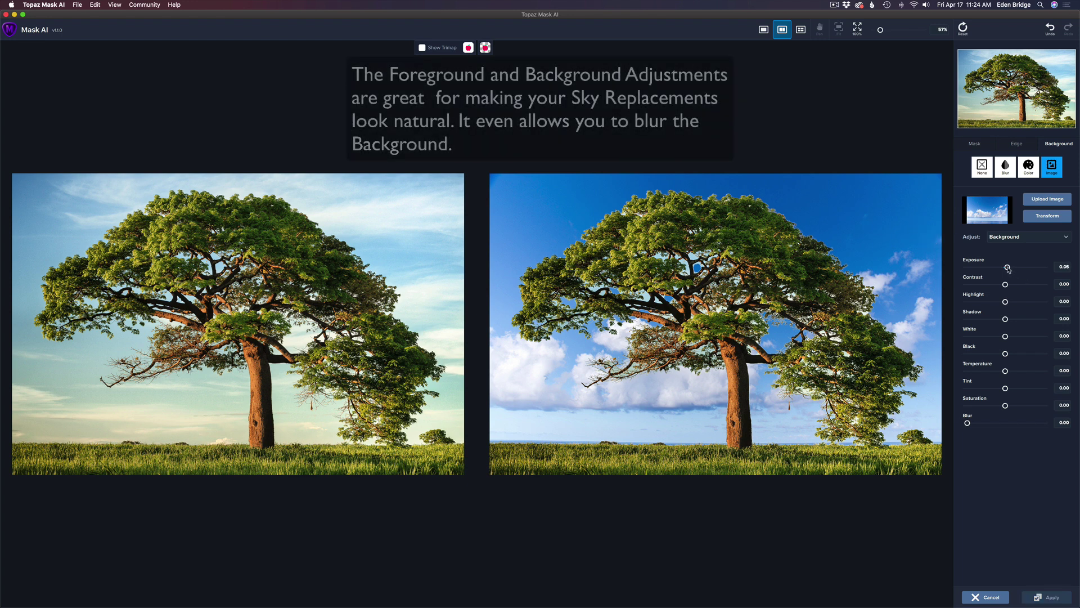
Step: Set the background sky to Exposure 0.34, Temperature 0.14 and Highlight -0.11
drag(1006, 269, 1020, 270)
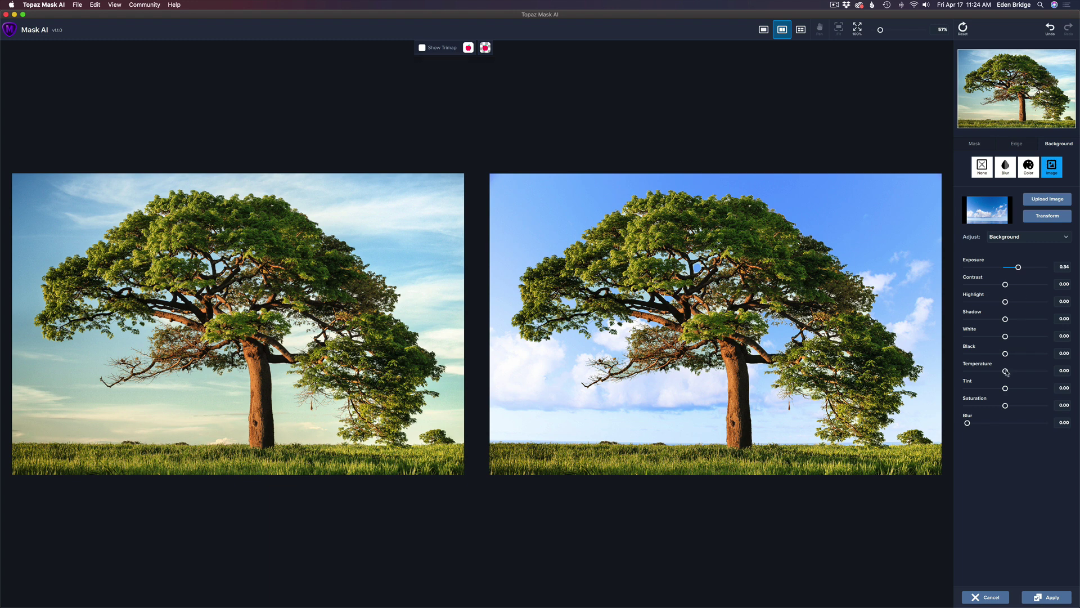
drag(1005, 371, 1011, 373)
drag(1007, 304, 1002, 303)
Step: Raise Foreground Recovery on the Edge tab to 0.94
click(1021, 146)
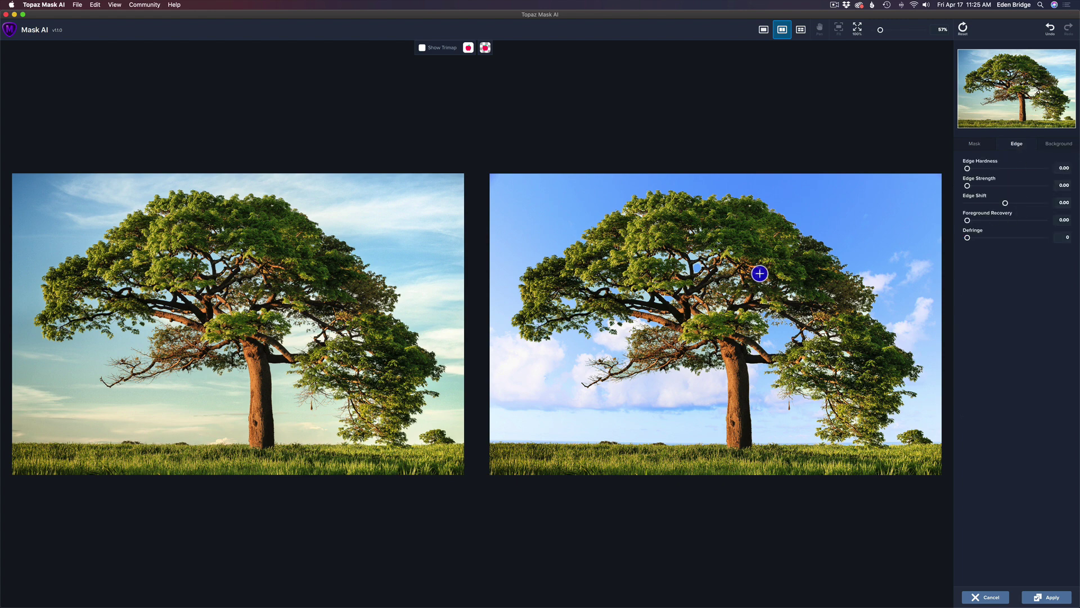
scroll(759, 274, up, 2)
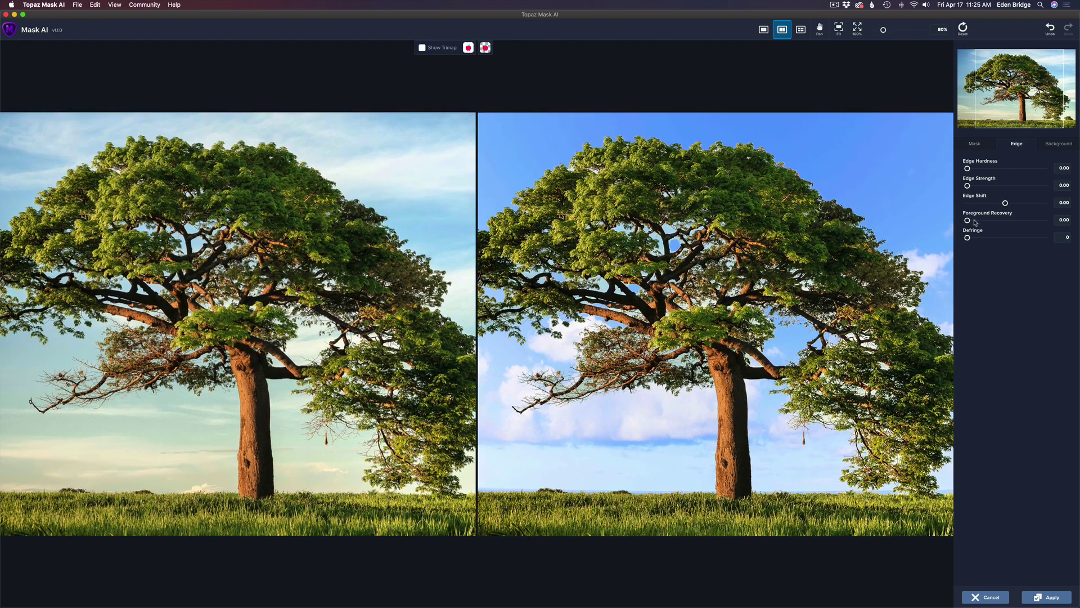
drag(967, 221, 1033, 223)
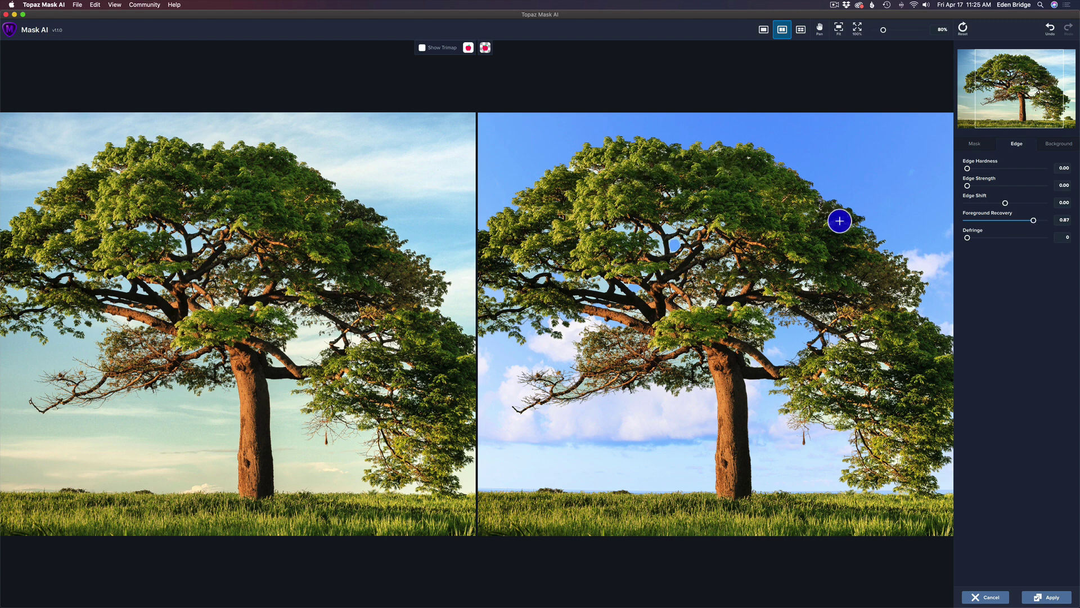
mouse_move(1034, 221)
mouse_down()
mouse_move(1048, 223)
mouse_move(1039, 223)
mouse_up()
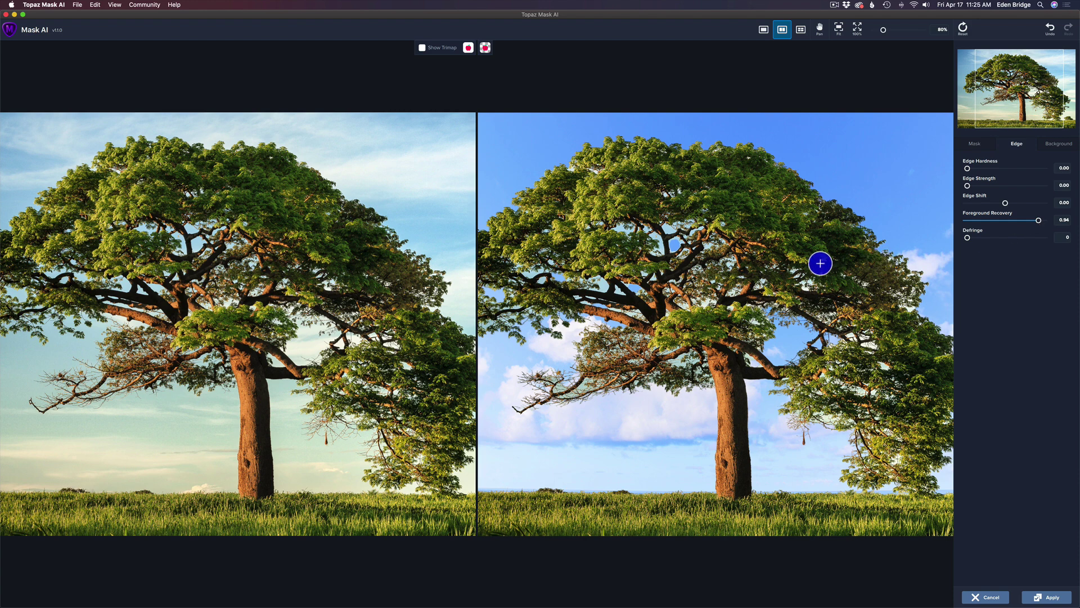
Step: Reposition the view and recompute the mask with the new edge setting
scroll(820, 261, down, 2)
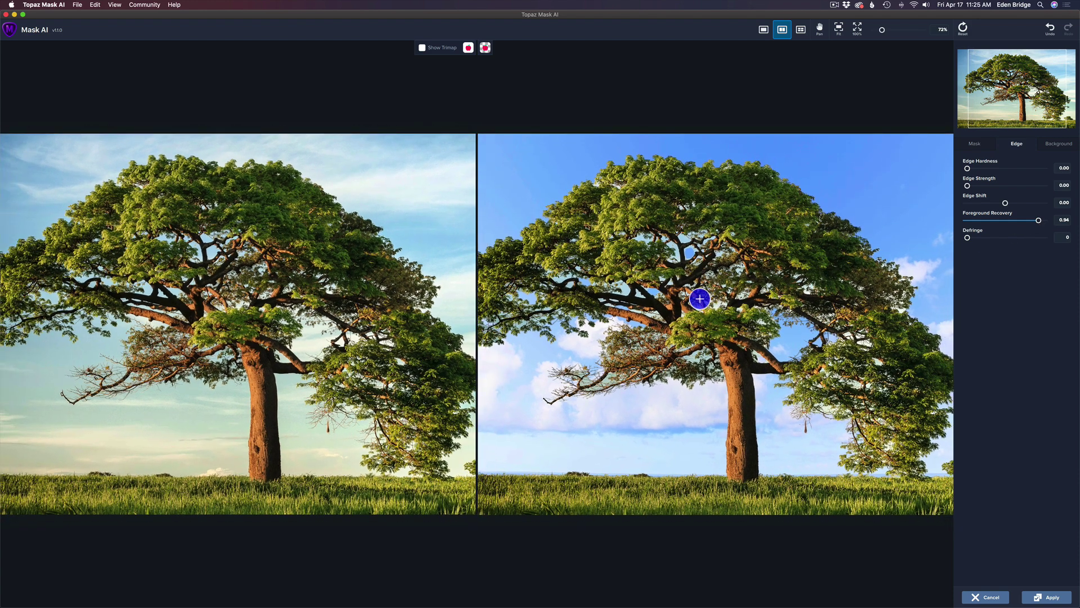
key(space)
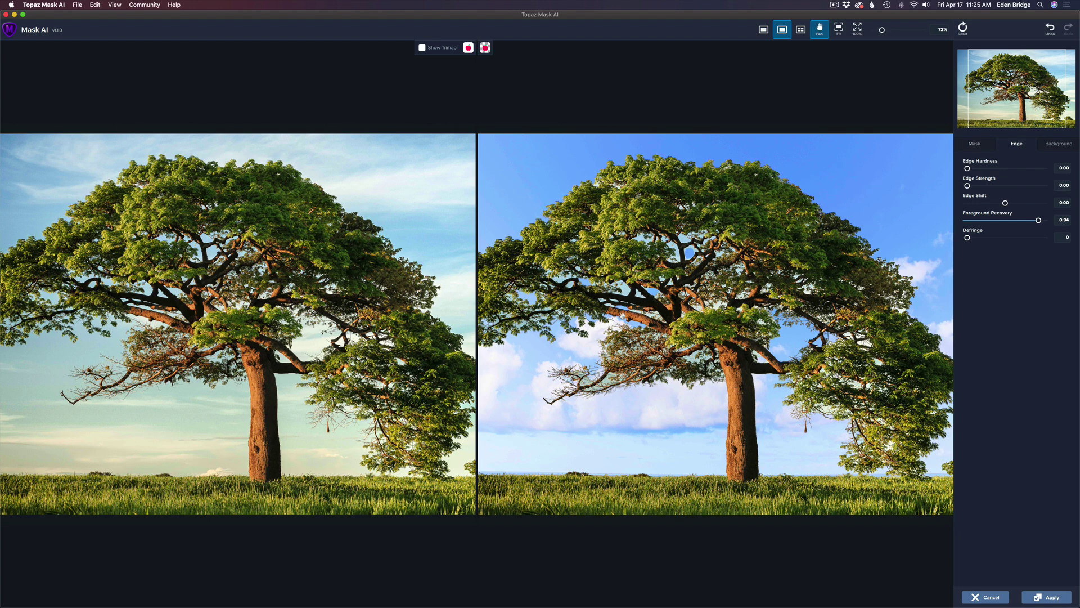
drag(619, 318, 673, 314)
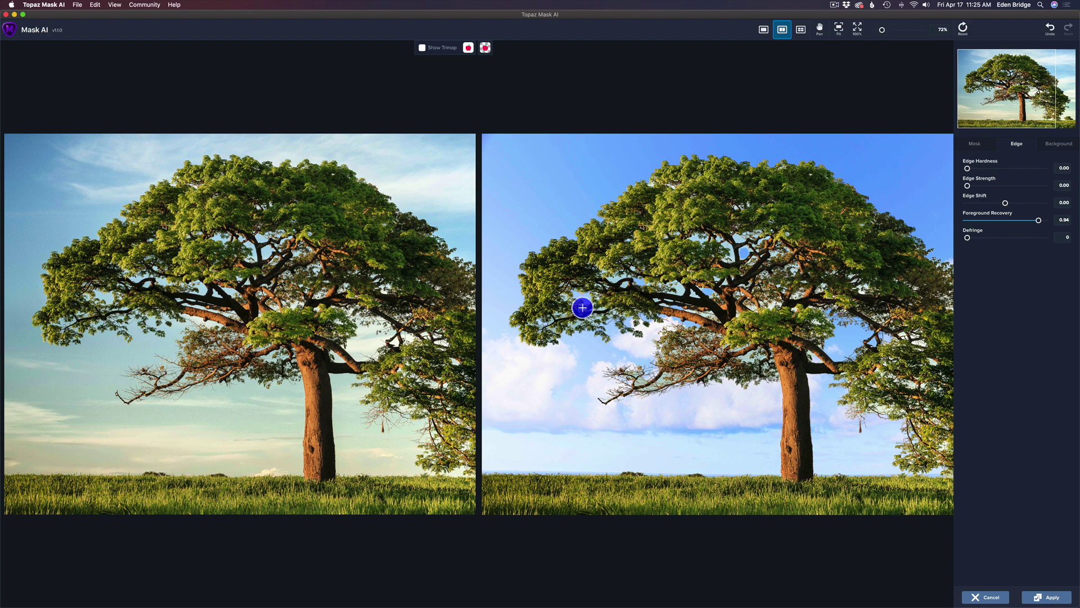
scroll(658, 342, up, 2)
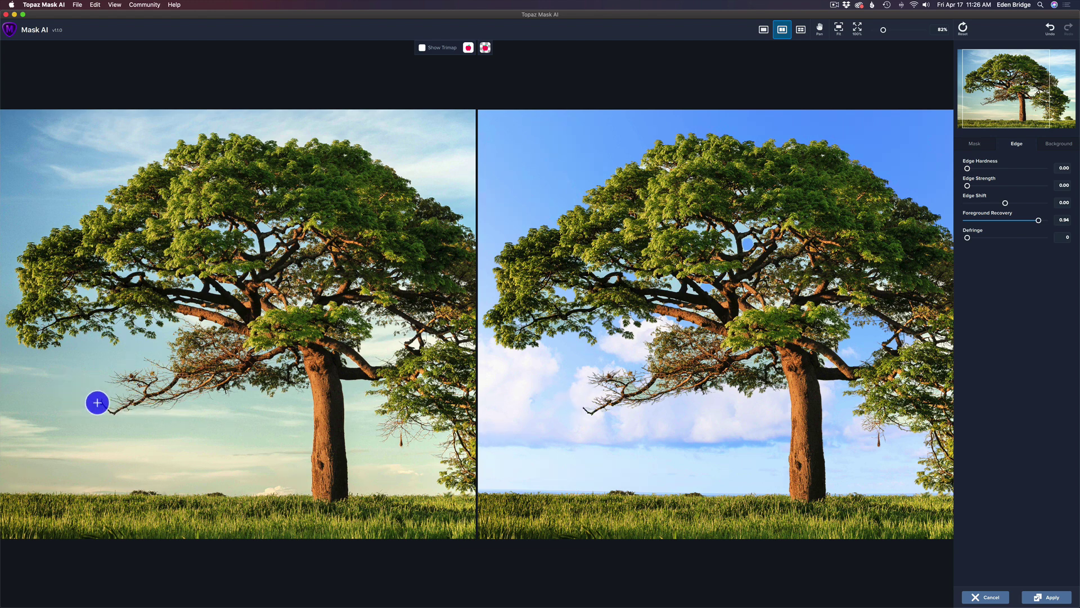
click(94, 395)
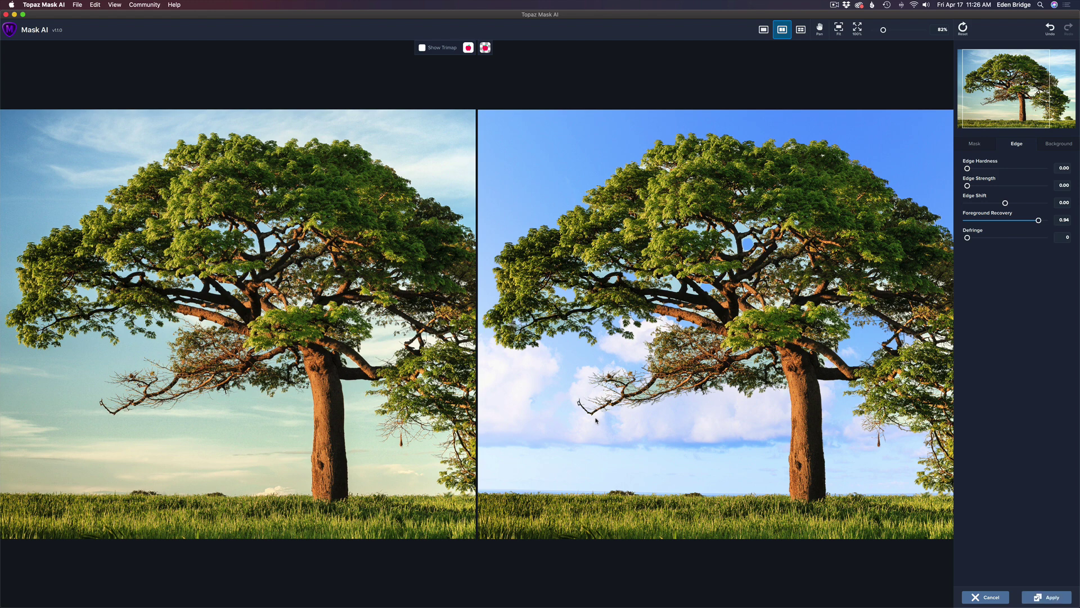
Step: Return to the Mask tab, zoom in, and shrink the compute brush to 90 px
click(976, 144)
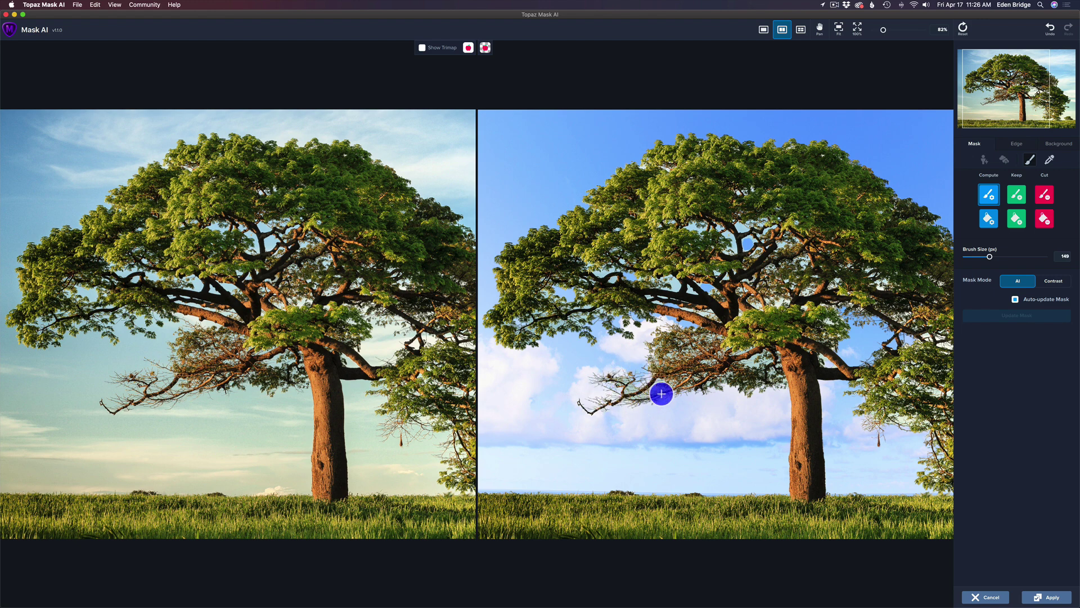
scroll(601, 398, up, 4)
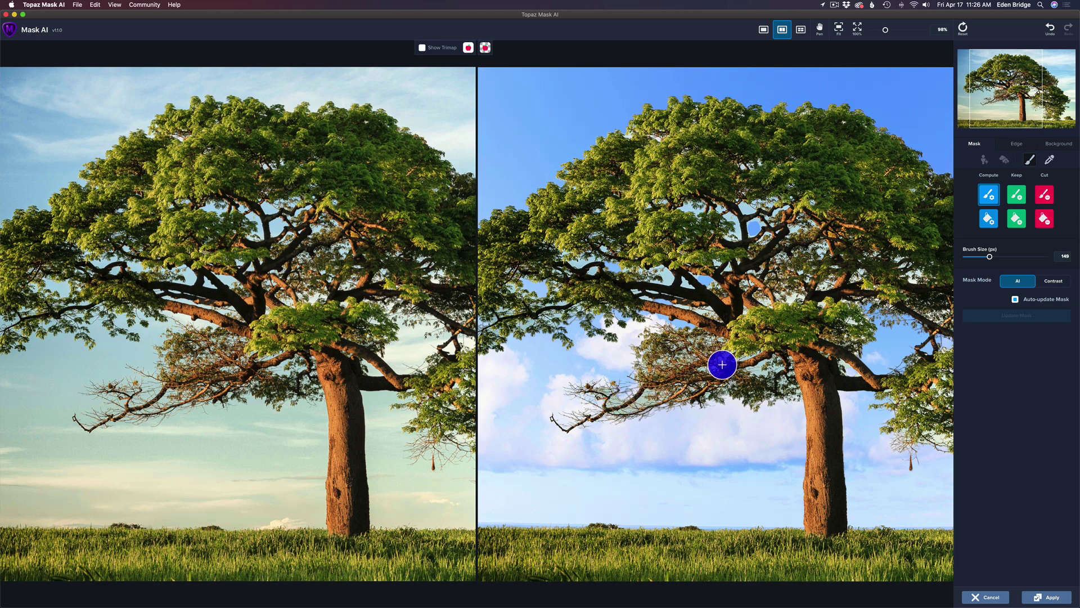
key(bracketleft)
key(bracketleft)
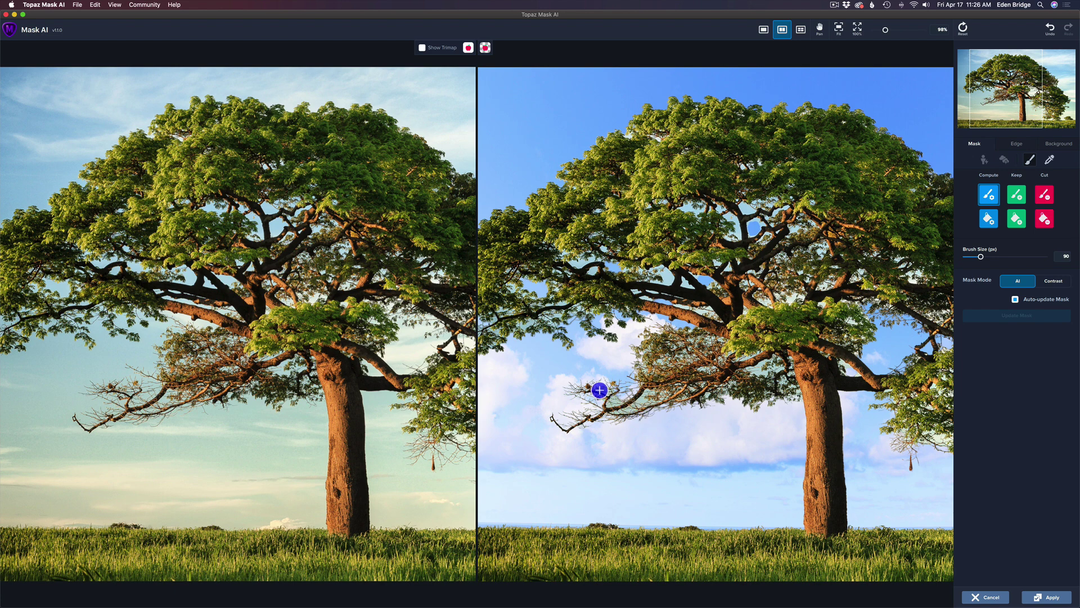
Step: Paint compute strokes over the thin lower, trunk-side, upper and left branch tips
mouse_move(600, 390)
mouse_down()
mouse_move(586, 390)
mouse_move(617, 404)
mouse_move(706, 387)
mouse_up()
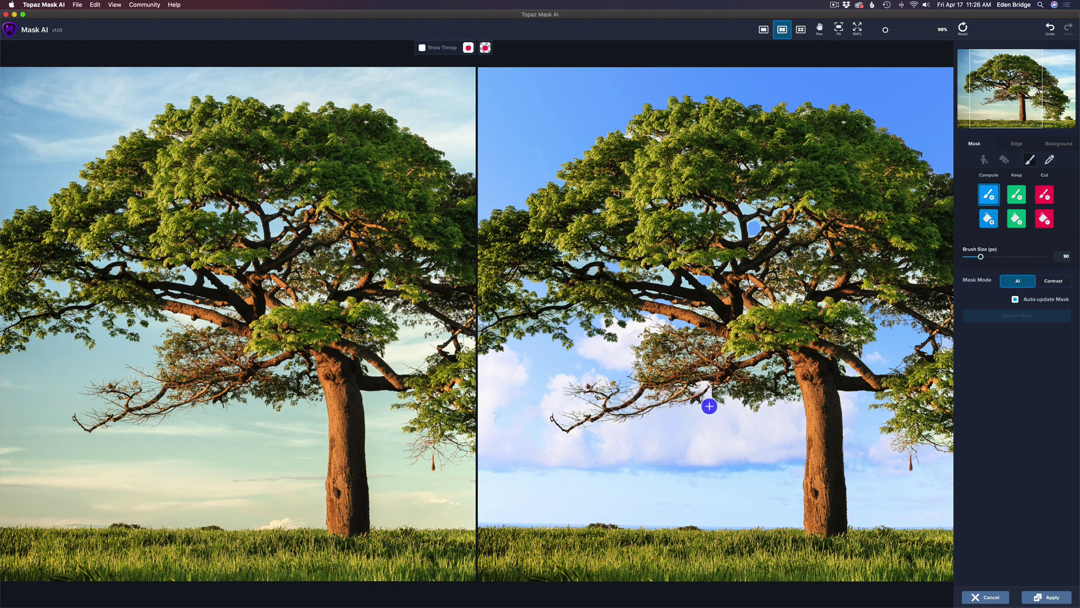
mouse_move(704, 397)
mouse_down()
mouse_move(744, 383)
mouse_move(759, 363)
mouse_move(796, 391)
mouse_up()
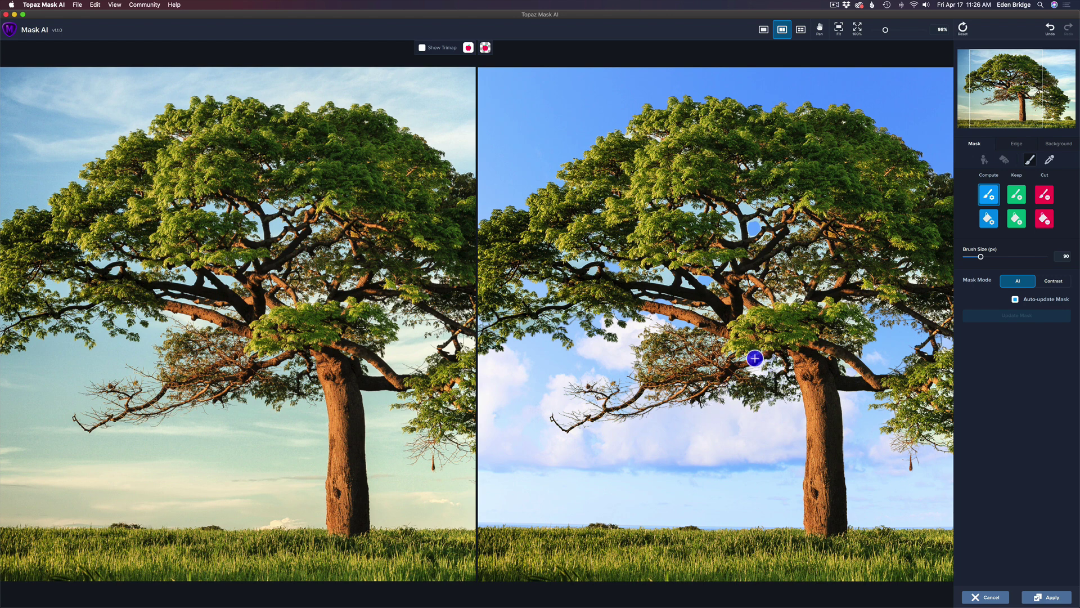
mouse_move(755, 358)
mouse_down()
mouse_move(705, 367)
mouse_move(702, 337)
mouse_move(647, 365)
mouse_move(717, 345)
mouse_move(660, 332)
mouse_move(639, 348)
mouse_move(713, 339)
mouse_up()
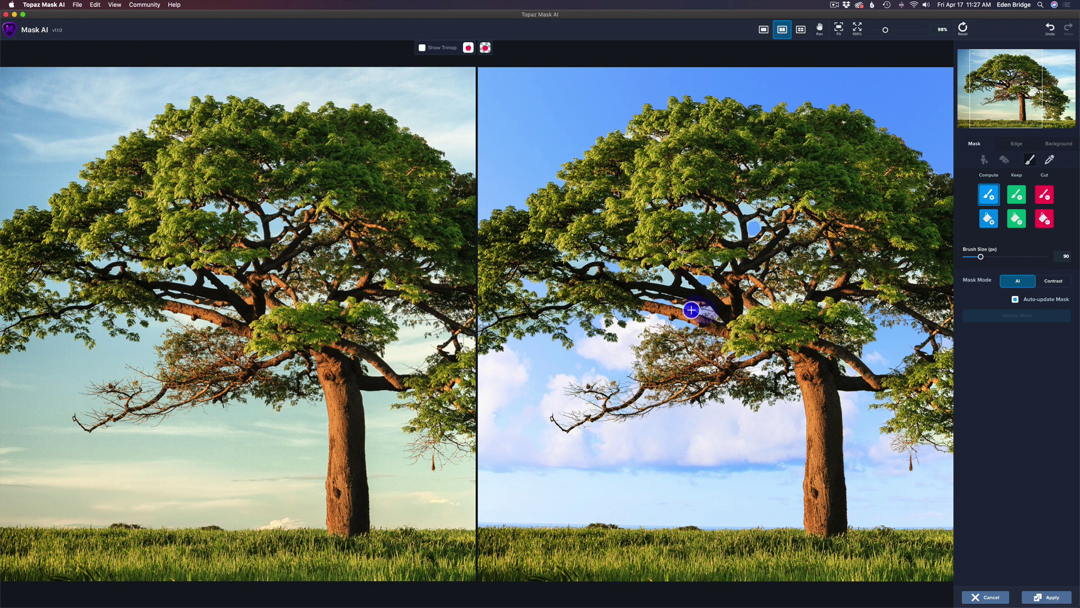
mouse_move(690, 311)
mouse_down()
mouse_move(638, 292)
mouse_move(662, 277)
mouse_move(644, 280)
mouse_move(717, 291)
mouse_up()
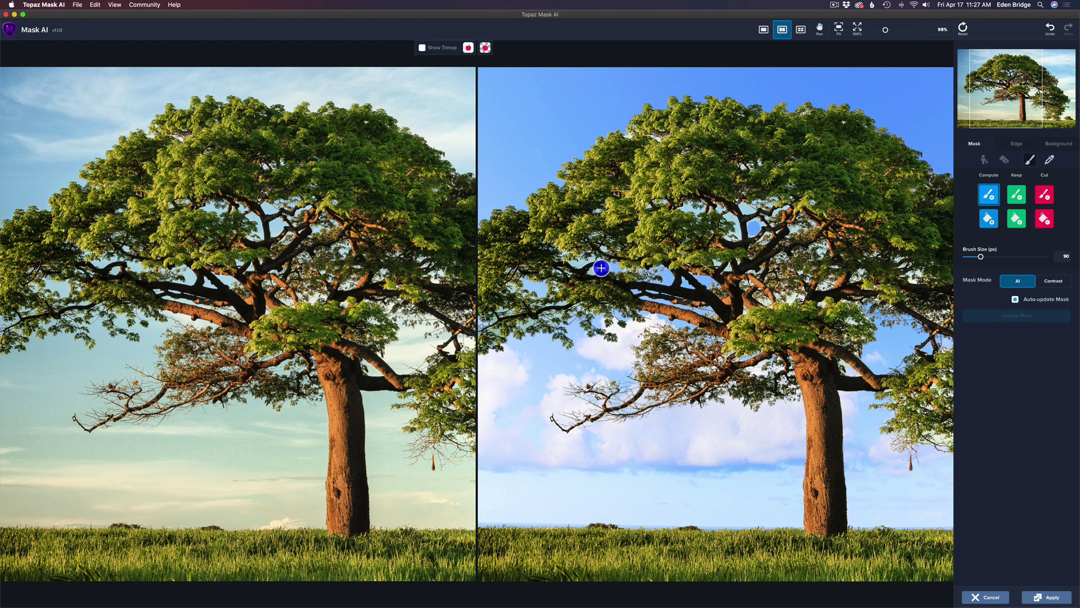
mouse_move(596, 268)
mouse_down()
mouse_move(574, 253)
mouse_move(557, 259)
mouse_move(590, 241)
mouse_move(620, 262)
mouse_move(641, 257)
mouse_move(669, 277)
mouse_up()
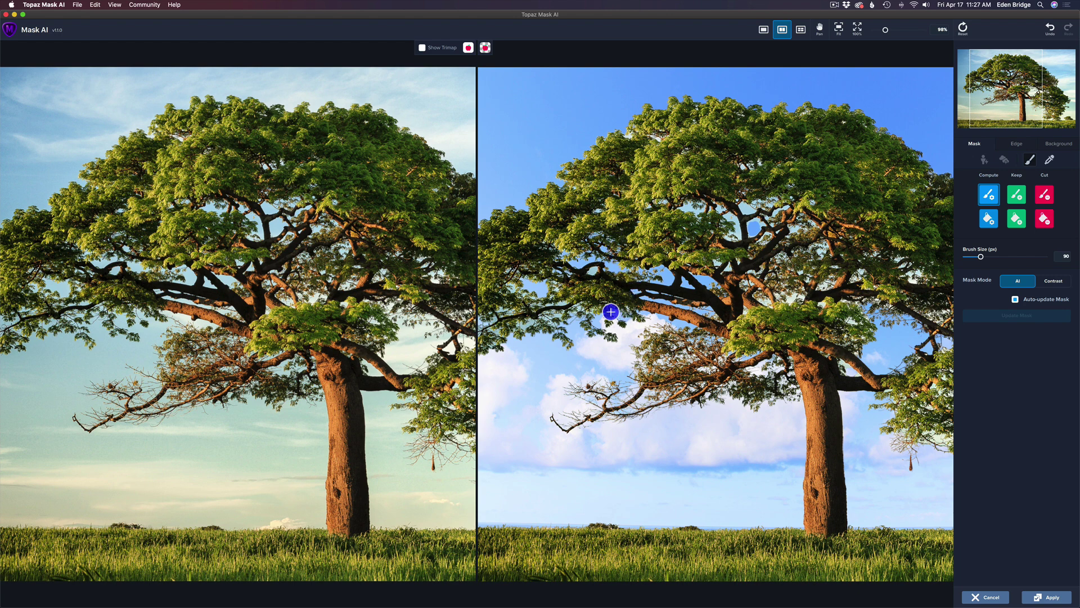
drag(578, 315, 682, 324)
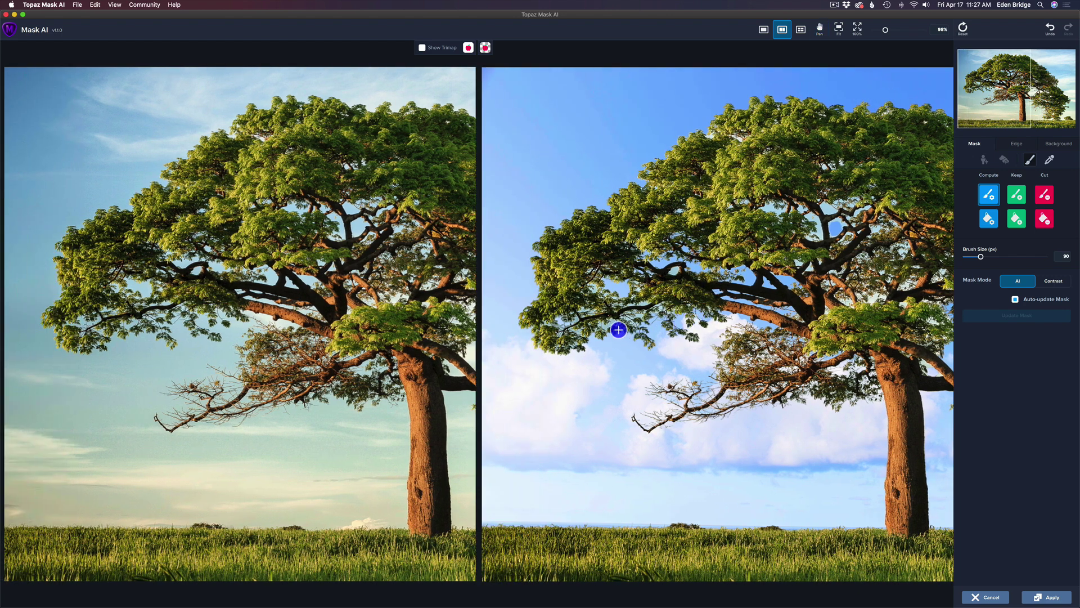
Step: Recompute the mask along the tree's left foliage edge and a small crown sky gap
mouse_move(532, 323)
mouse_down()
mouse_move(558, 316)
mouse_move(566, 338)
mouse_move(590, 319)
mouse_move(626, 315)
mouse_move(634, 334)
mouse_move(672, 317)
mouse_up()
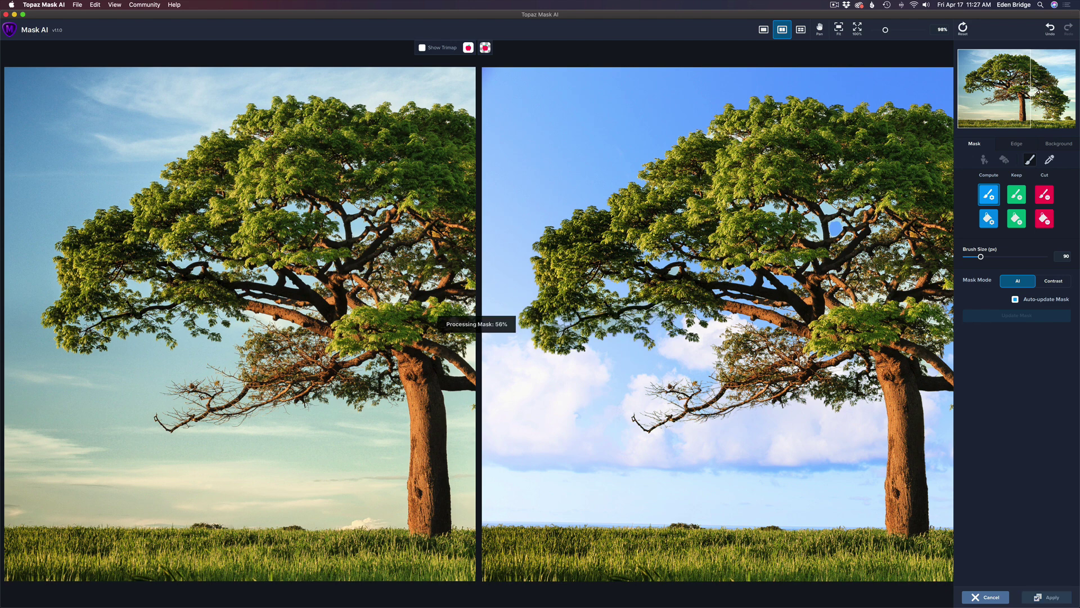
mouse_move(627, 285)
mouse_down()
mouse_move(589, 284)
mouse_move(631, 266)
mouse_move(637, 278)
mouse_move(677, 267)
mouse_move(644, 266)
mouse_move(622, 239)
mouse_up()
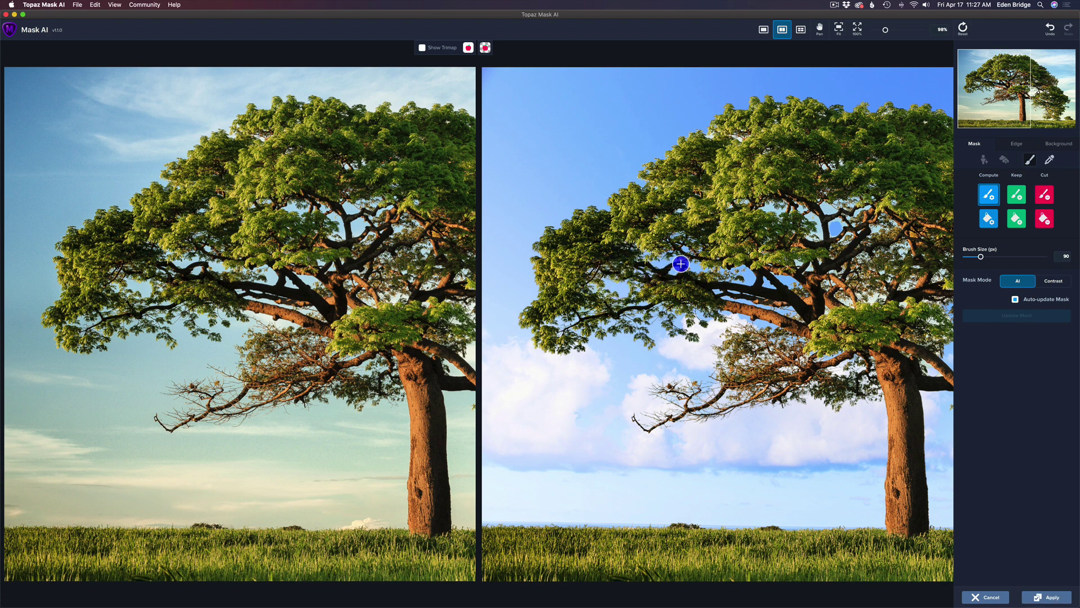
mouse_move(678, 261)
mouse_down()
mouse_move(682, 242)
mouse_move(751, 281)
mouse_up()
mouse_move(685, 207)
mouse_down()
mouse_move(790, 206)
mouse_move(809, 213)
mouse_move(808, 232)
mouse_move(779, 224)
mouse_move(846, 210)
mouse_move(857, 225)
mouse_move(822, 238)
mouse_move(836, 240)
mouse_move(804, 267)
mouse_move(832, 261)
mouse_up()
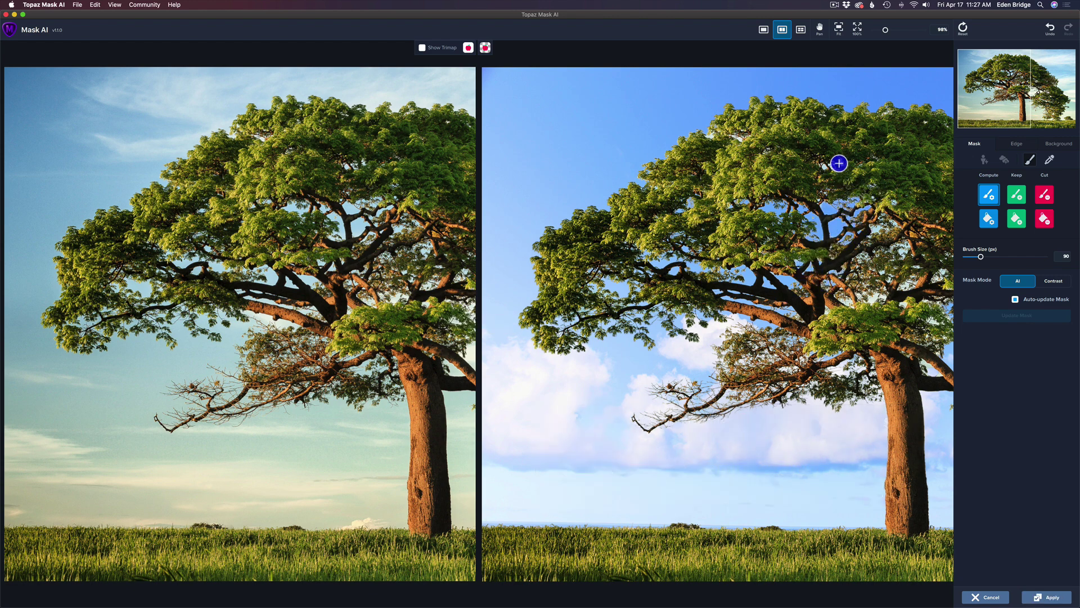
Step: Recompute spots inside the crown and along its top edge
click(826, 167)
drag(870, 163, 873, 169)
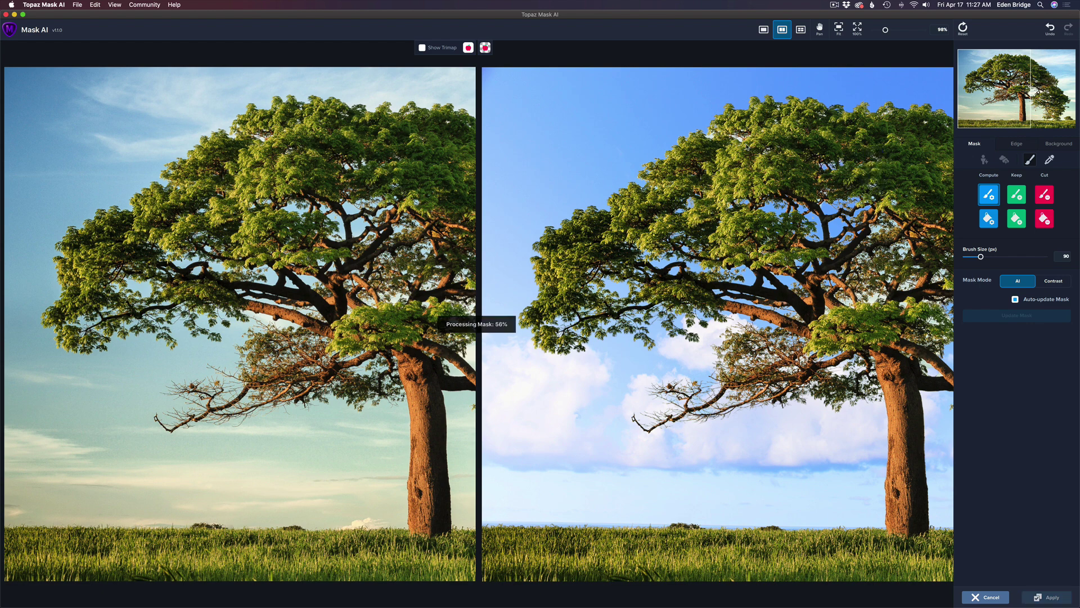
mouse_move(747, 137)
mouse_down()
mouse_move(738, 137)
mouse_move(765, 123)
mouse_move(771, 138)
mouse_up()
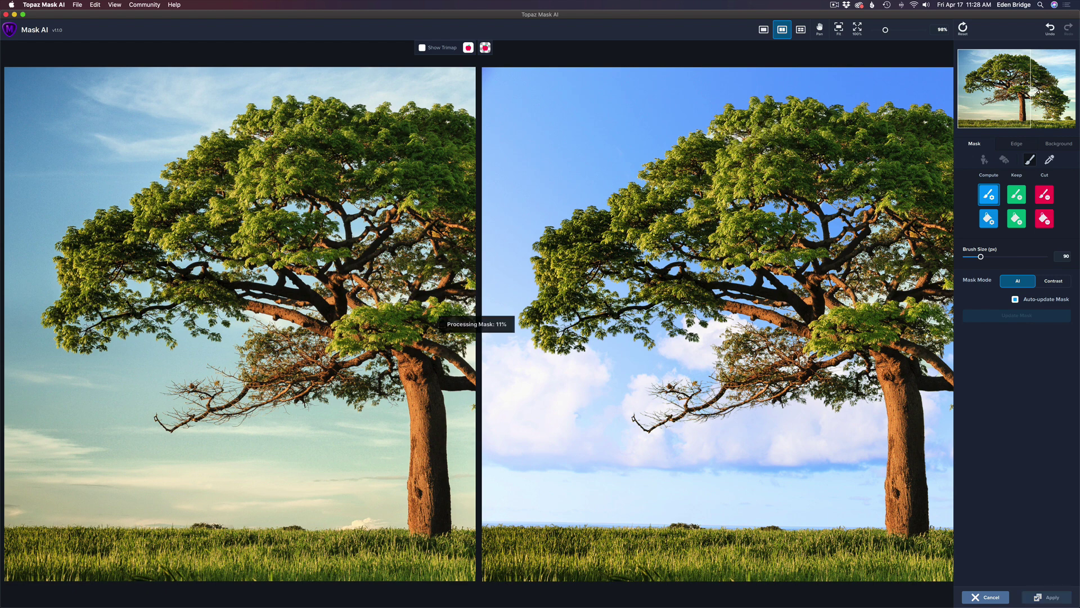
click(710, 140)
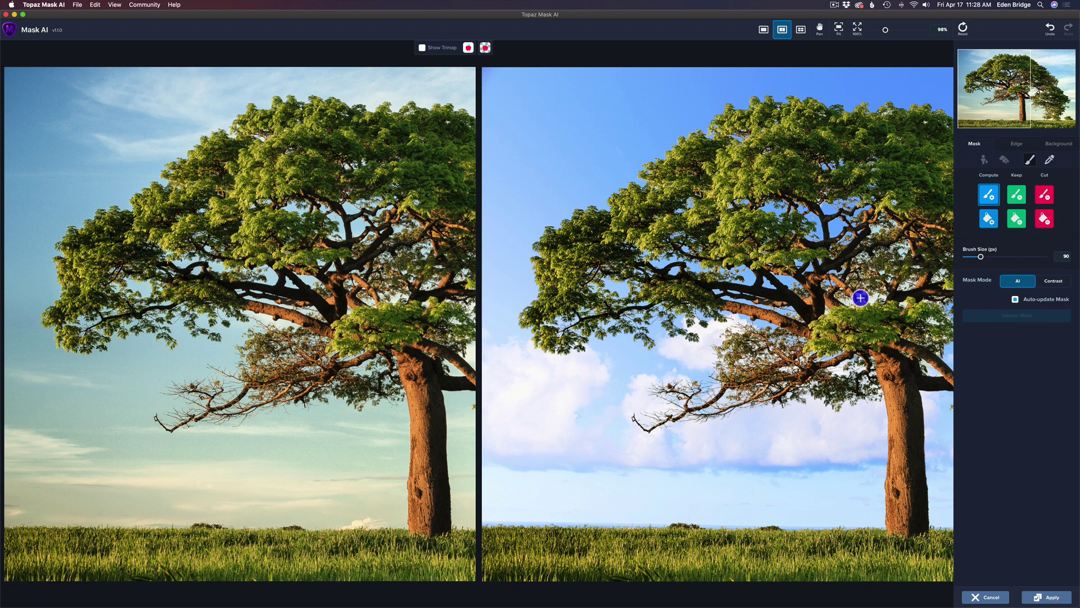
mouse_move(860, 298)
mouse_down()
mouse_move(660, 298)
mouse_move(687, 304)
mouse_move(697, 279)
mouse_move(721, 294)
mouse_move(712, 311)
mouse_move(715, 232)
mouse_move(694, 219)
mouse_up()
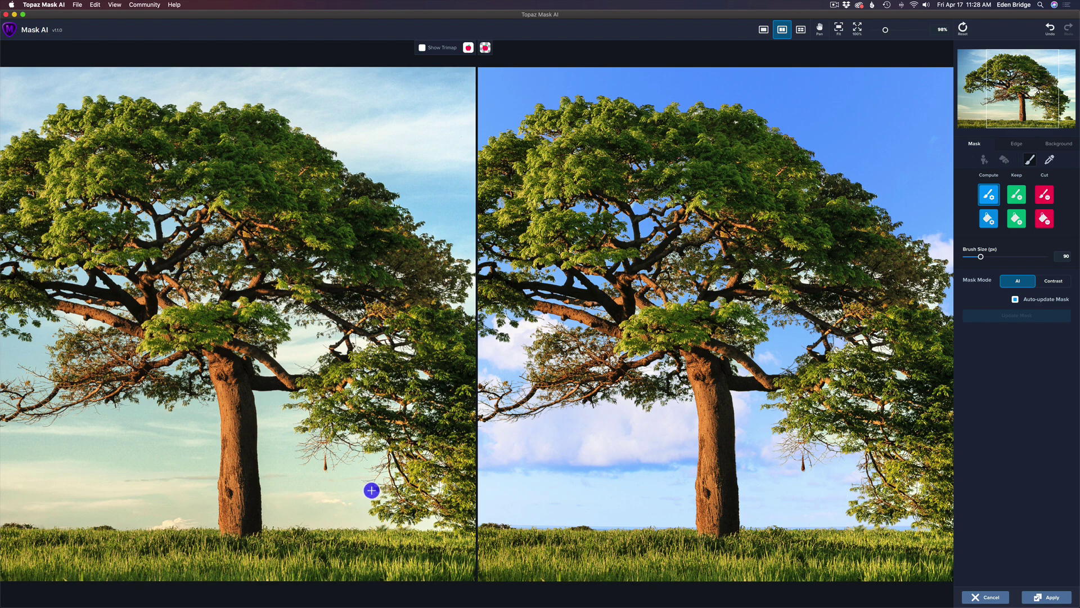
Step: Recompute the lower right foliage, crown sky gaps, upper right crown and treetop edge
mouse_move(383, 465)
mouse_down()
mouse_move(395, 485)
mouse_move(389, 519)
mouse_move(417, 512)
mouse_up()
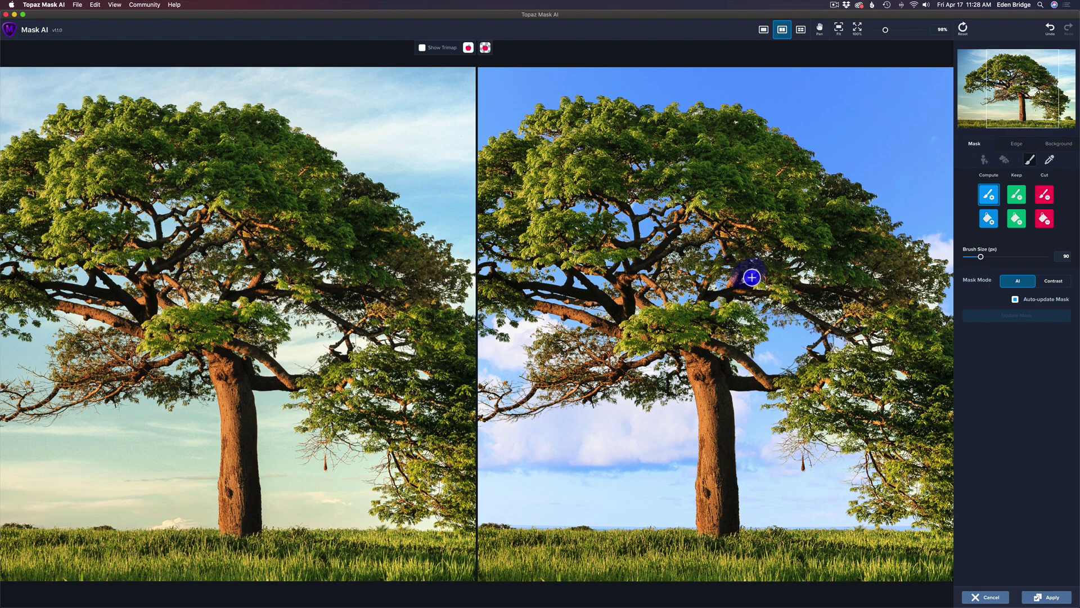
mouse_move(754, 274)
mouse_down()
mouse_move(764, 255)
mouse_move(794, 255)
mouse_move(810, 278)
mouse_move(863, 267)
mouse_move(883, 286)
mouse_move(928, 286)
mouse_move(937, 306)
mouse_up()
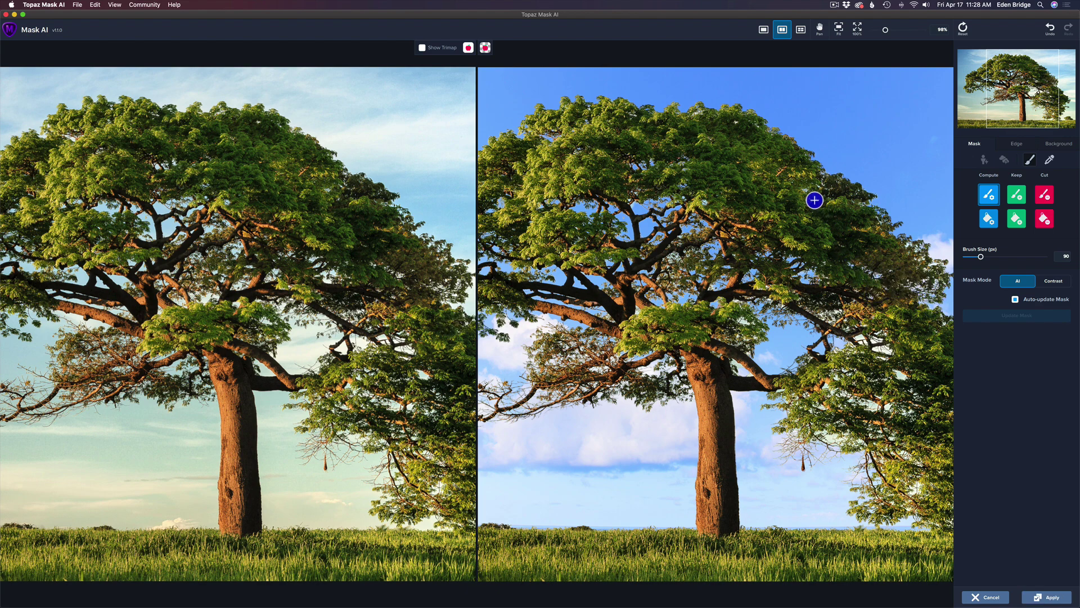
mouse_move(815, 197)
mouse_down()
mouse_move(816, 180)
mouse_move(824, 241)
mouse_up()
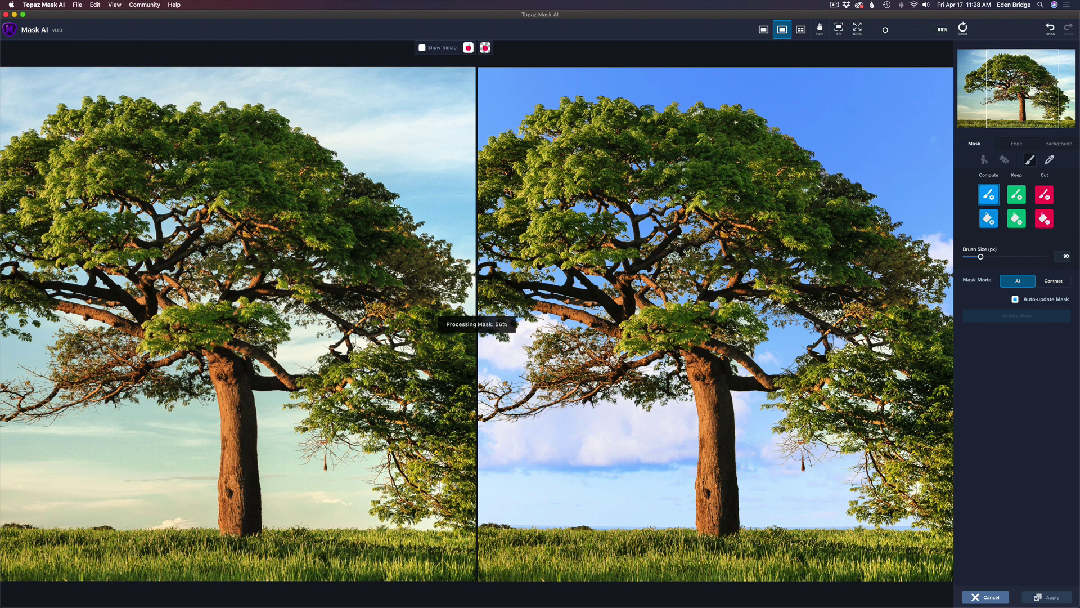
mouse_move(692, 113)
mouse_down()
mouse_move(691, 139)
mouse_move(653, 108)
mouse_move(625, 113)
mouse_up()
mouse_move(588, 147)
mouse_down()
mouse_move(572, 133)
mouse_move(540, 135)
mouse_up()
Step: Recompute down the crown's right edge and over the lower-right foliage and bush
drag(791, 238, 654, 249)
mouse_move(798, 243)
mouse_down()
mouse_move(838, 288)
mouse_move(791, 354)
mouse_up()
mouse_move(723, 313)
mouse_down()
mouse_move(781, 351)
mouse_move(774, 361)
mouse_move(792, 382)
mouse_move(747, 406)
mouse_move(735, 395)
mouse_move(695, 397)
mouse_move(720, 409)
mouse_move(716, 373)
mouse_move(737, 349)
mouse_move(758, 368)
mouse_up()
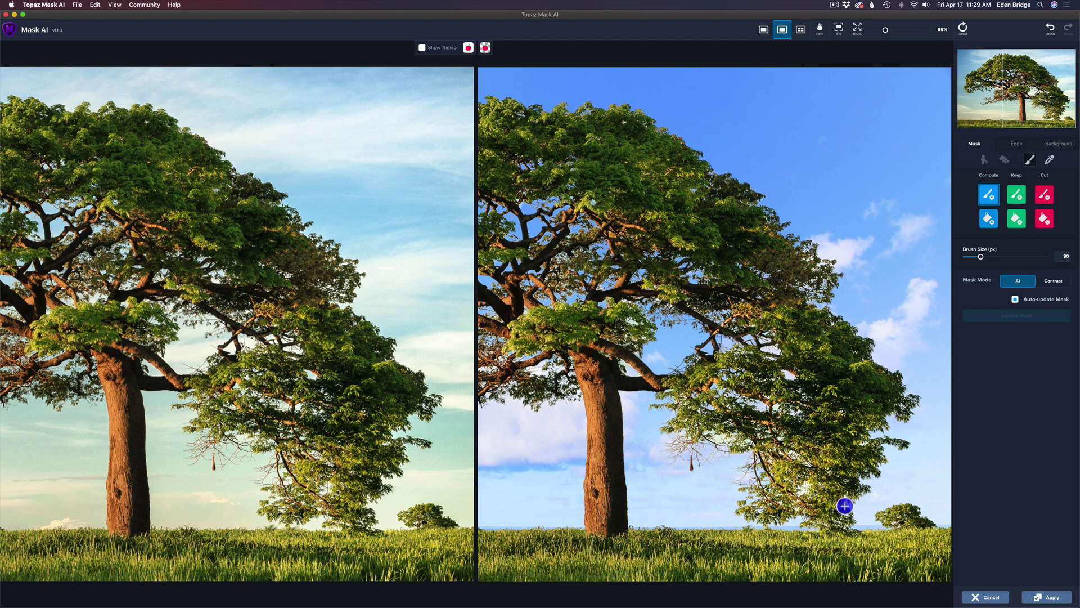
mouse_move(815, 497)
mouse_down()
mouse_move(786, 512)
mouse_move(844, 527)
mouse_move(869, 436)
mouse_move(883, 445)
mouse_move(874, 424)
mouse_move(907, 405)
mouse_up()
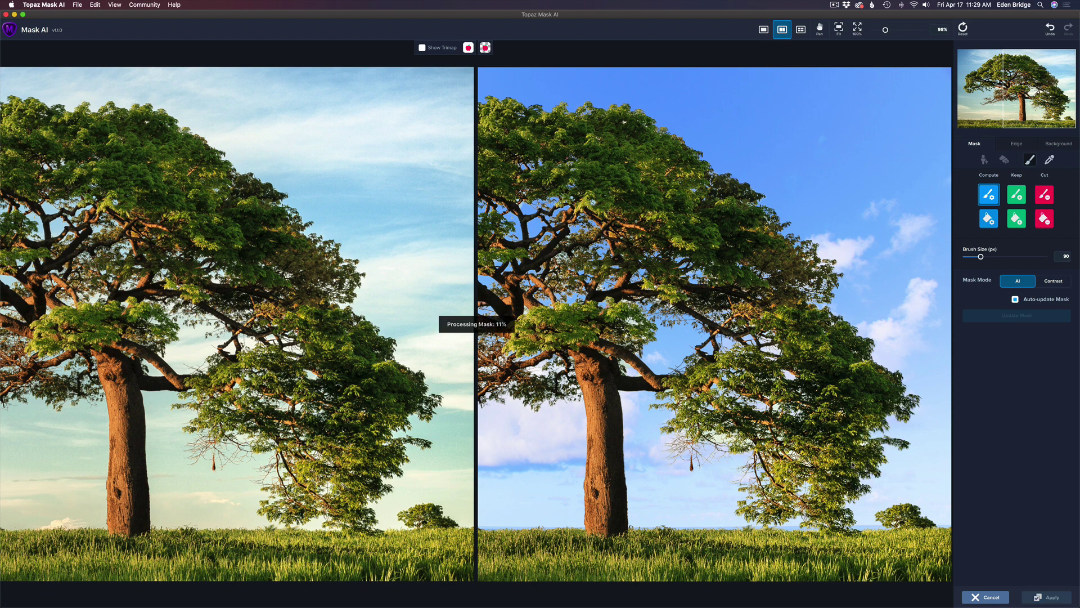
drag(893, 522, 884, 515)
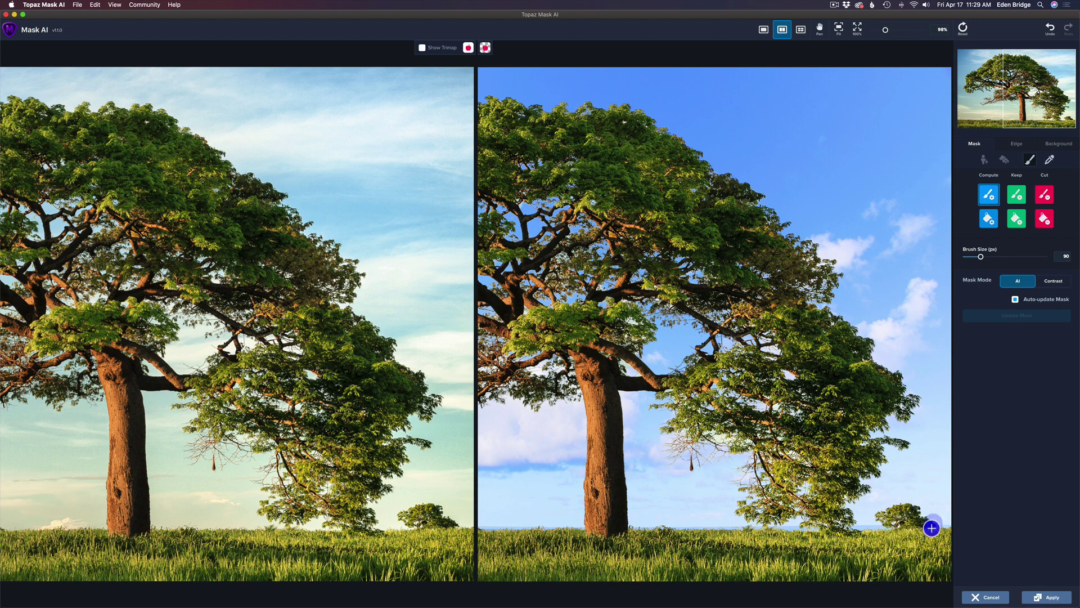
click(934, 521)
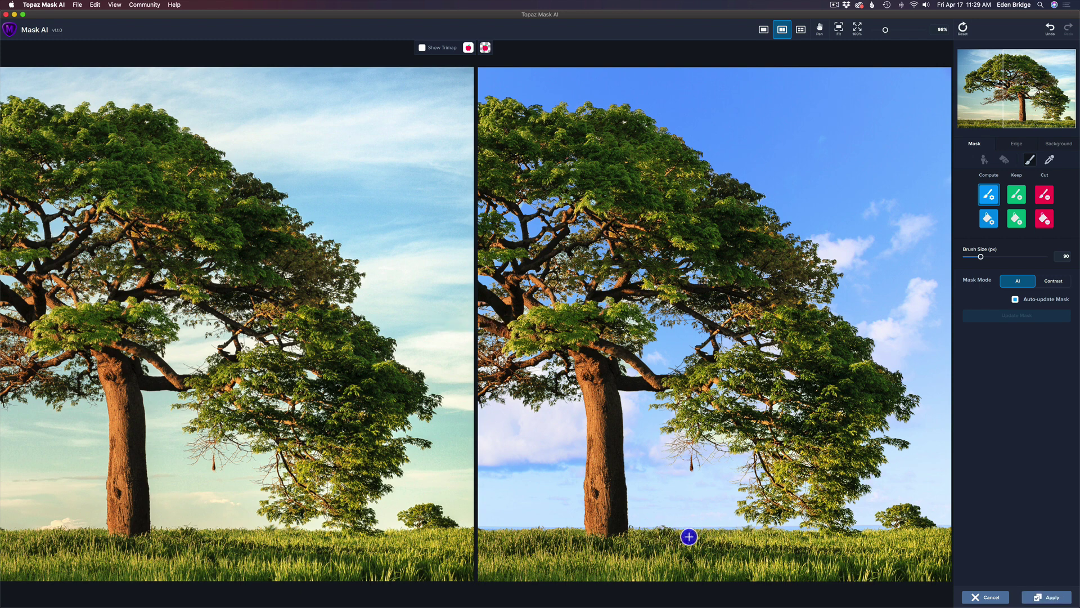
Step: Recompute the mask along the thin left branch and its tip
key(space)
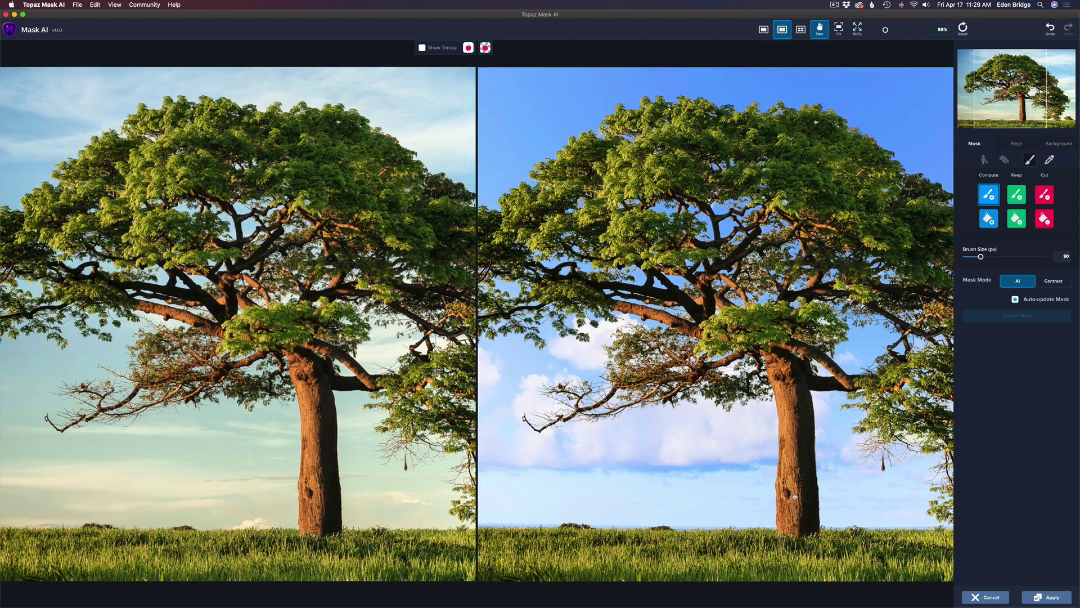
scroll(809, 497, left, 5)
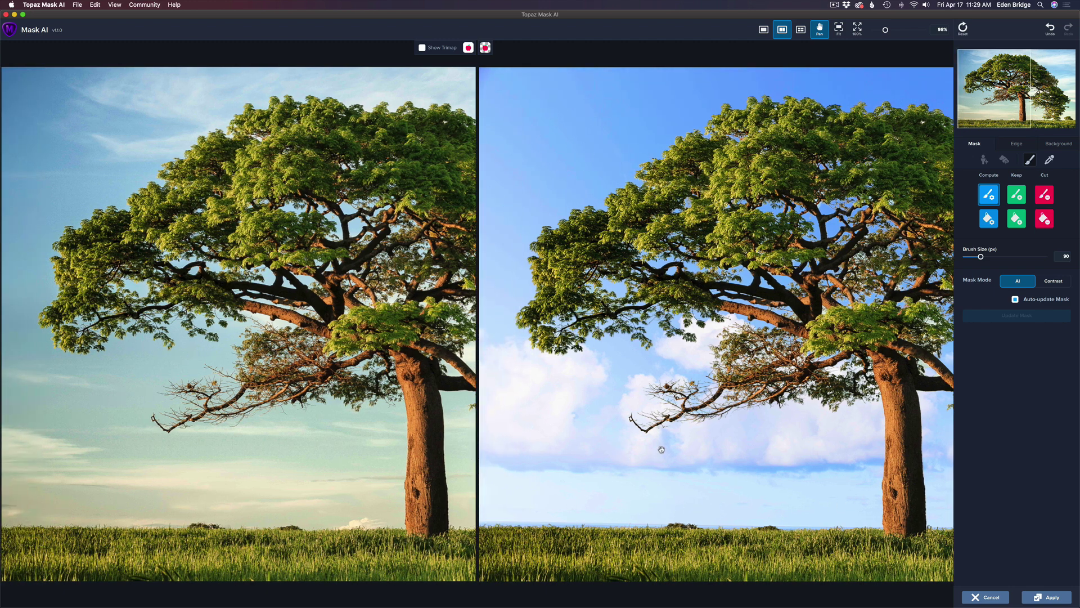
key(space)
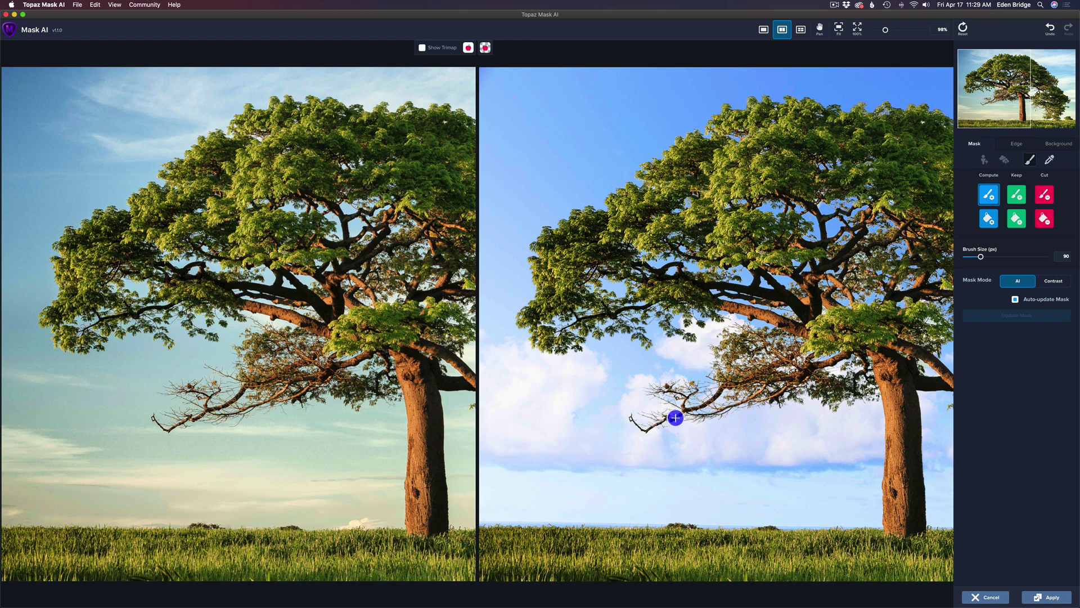
mouse_move(677, 418)
mouse_down()
mouse_move(653, 418)
mouse_move(692, 417)
mouse_up()
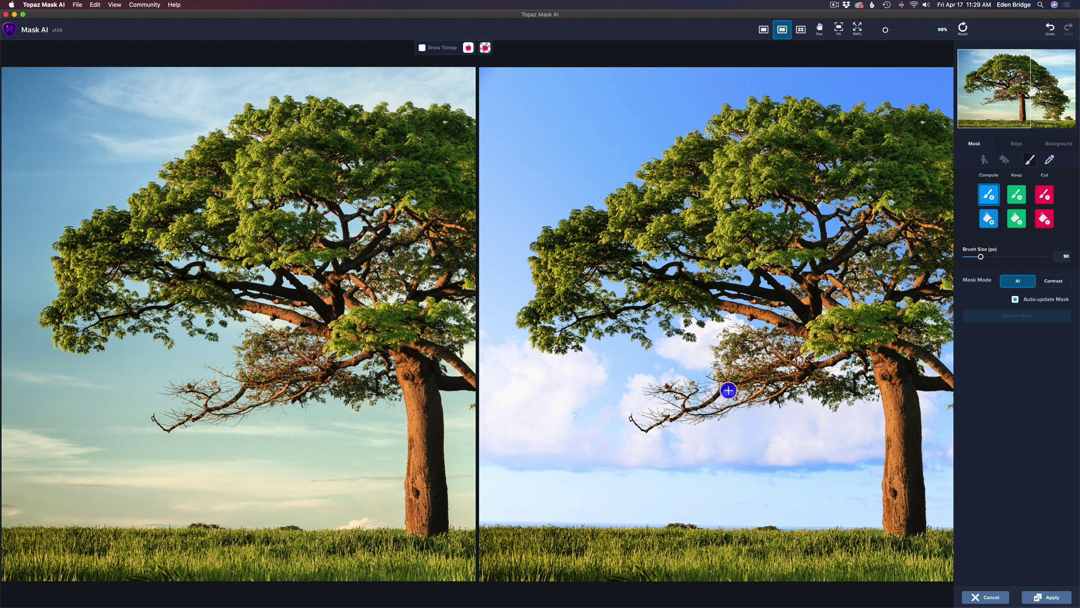
drag(729, 384, 709, 372)
Step: Recompute a spot by the right branch, then zoom out to show the whole tree
key(space)
drag(850, 388, 558, 388)
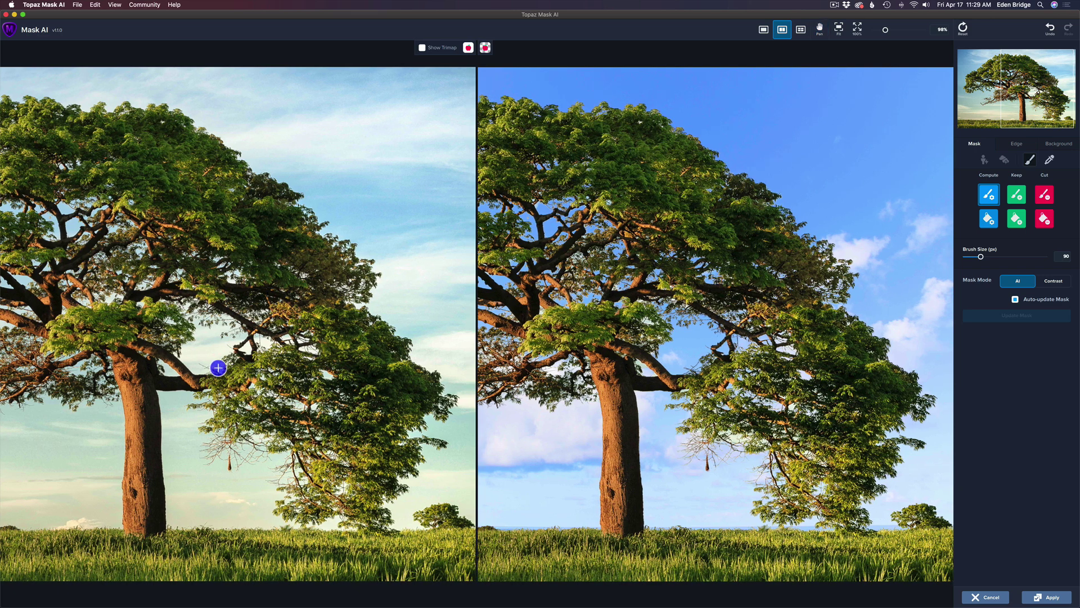
click(679, 363)
key(space)
drag(804, 413, 789, 413)
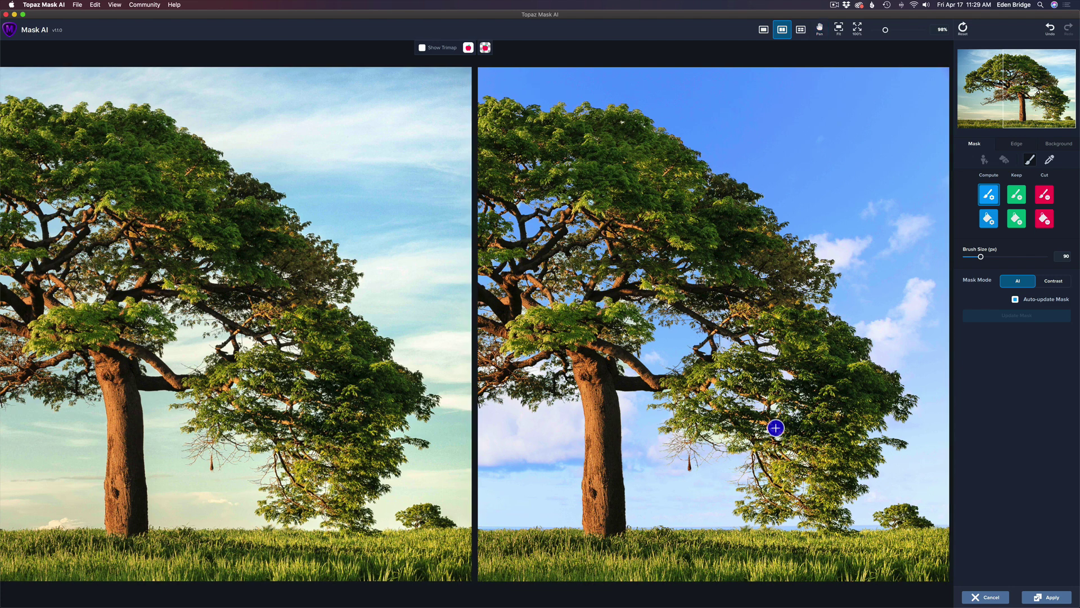
scroll(776, 428, down, 5)
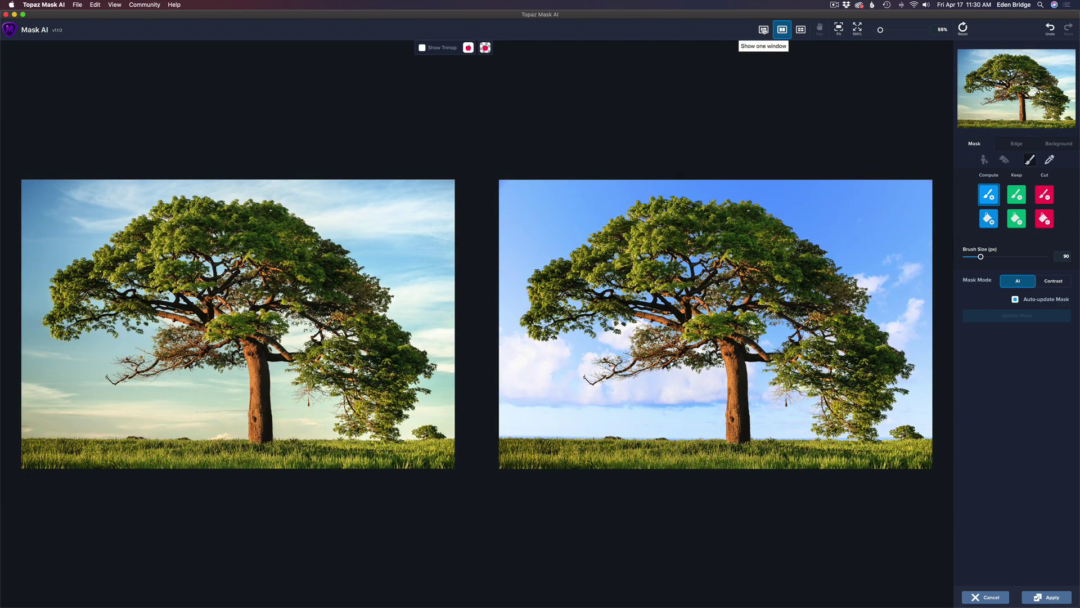
Step: Switch to a single preview of the blue-sky composite and zoom in
click(764, 29)
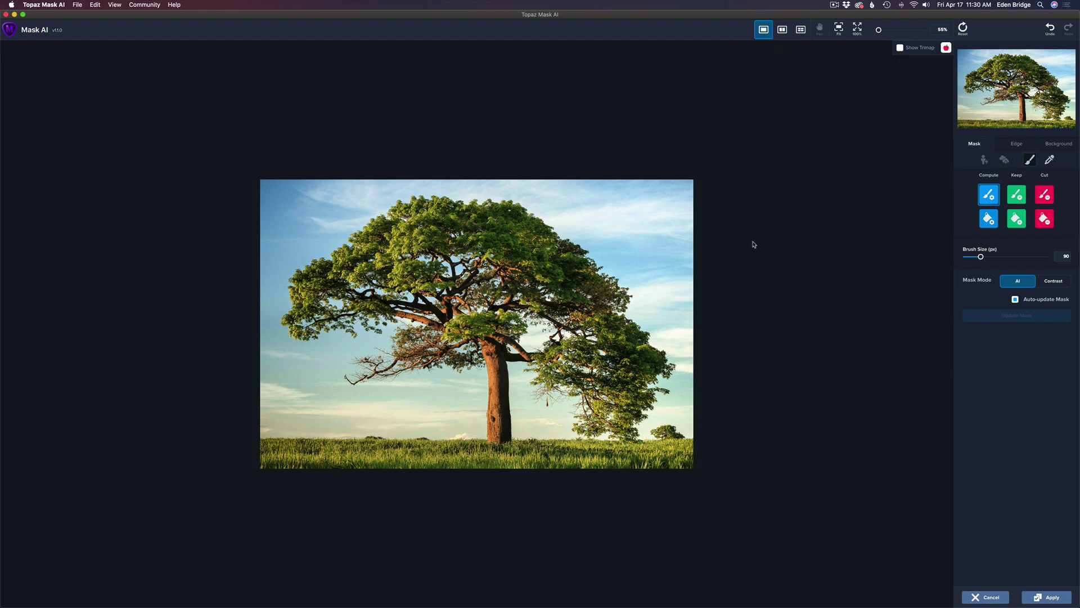
click(947, 48)
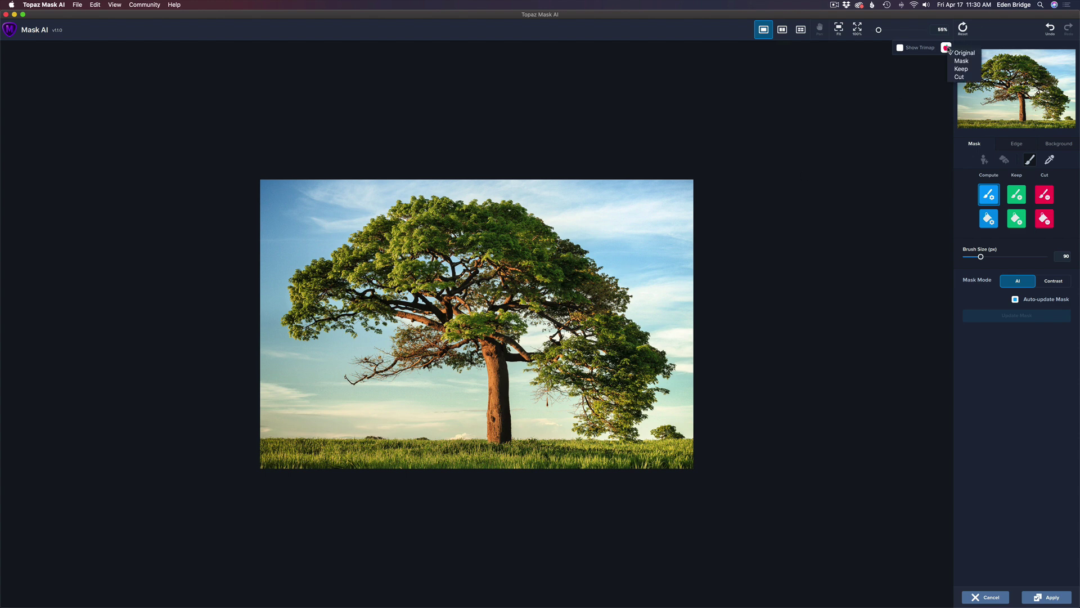
click(965, 70)
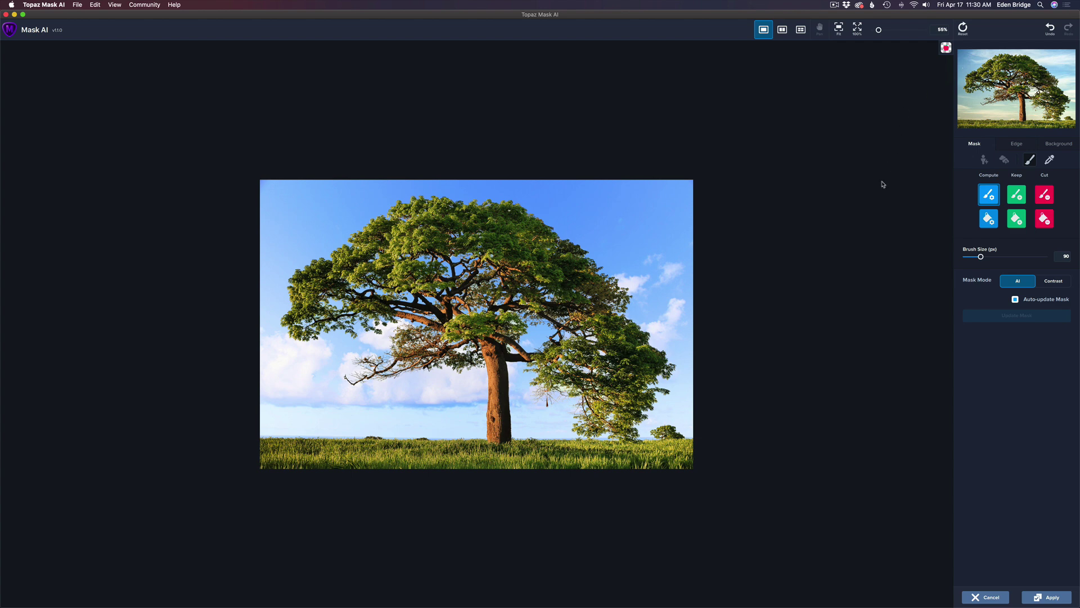
scroll(563, 270, up, 5)
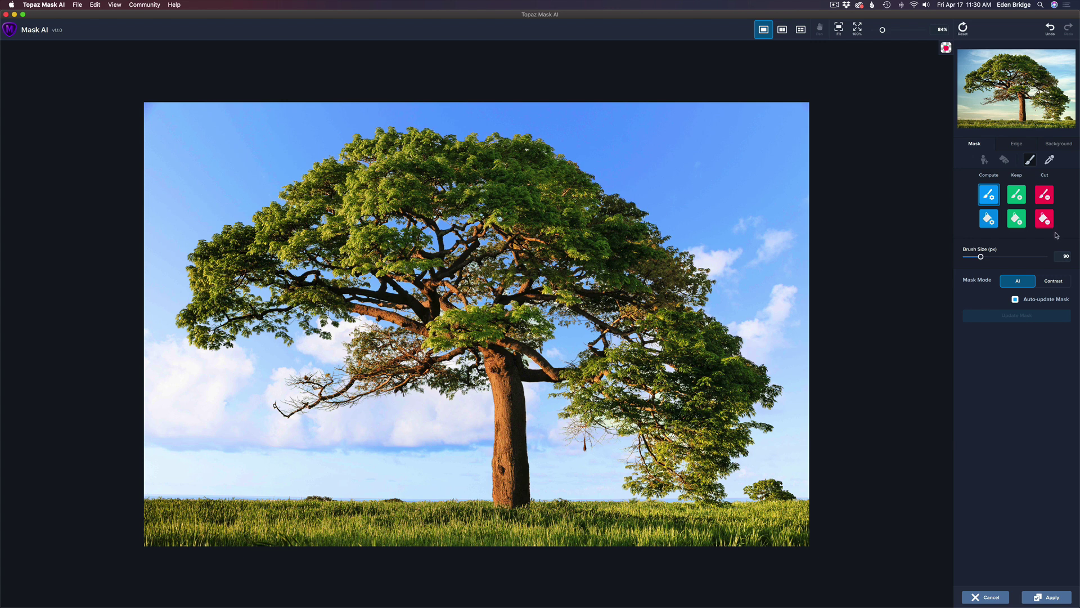
Step: Transform the cloudy sky background: move it slightly down and enlarge it a little
click(1064, 145)
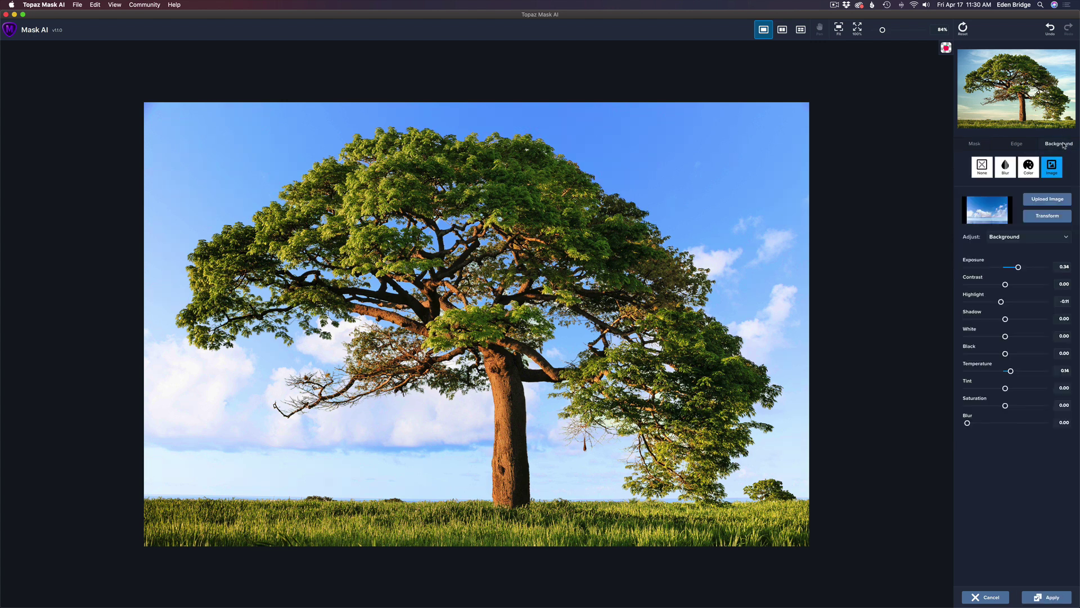
click(1049, 217)
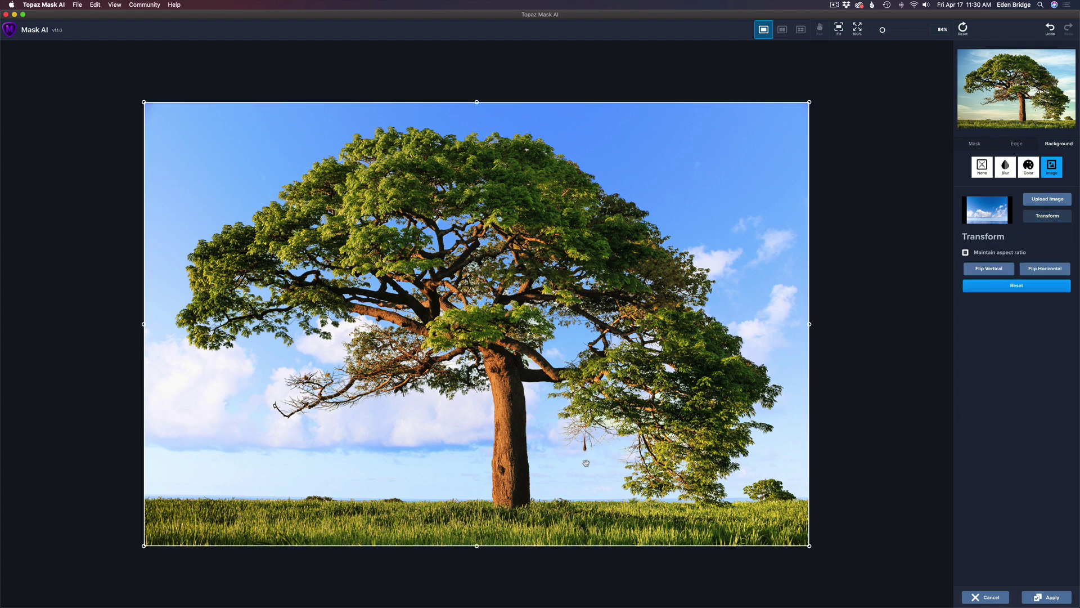
drag(585, 463, 587, 471)
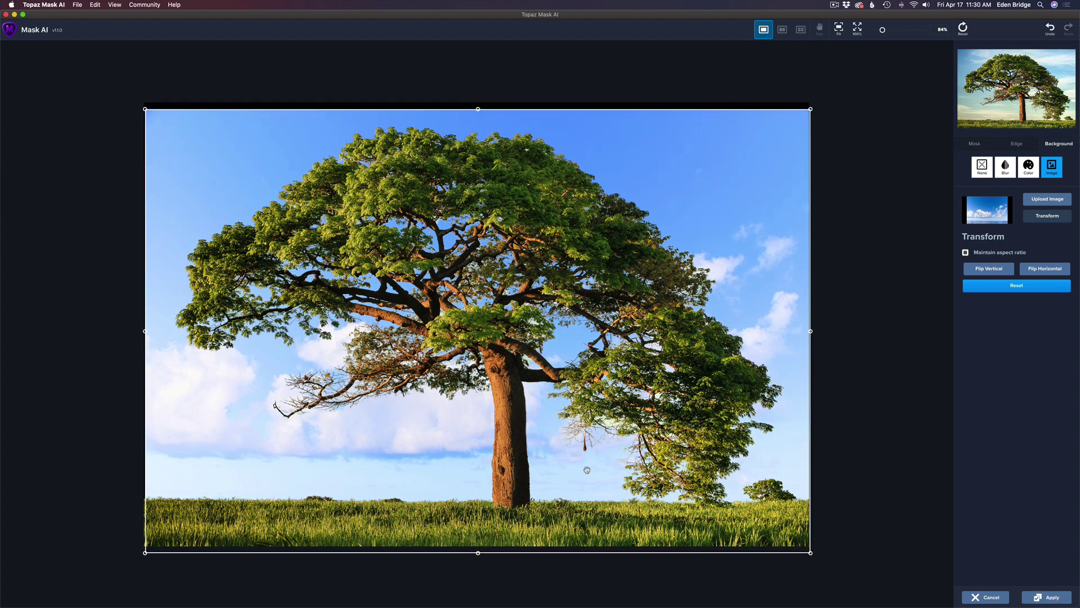
drag(477, 107, 477, 106)
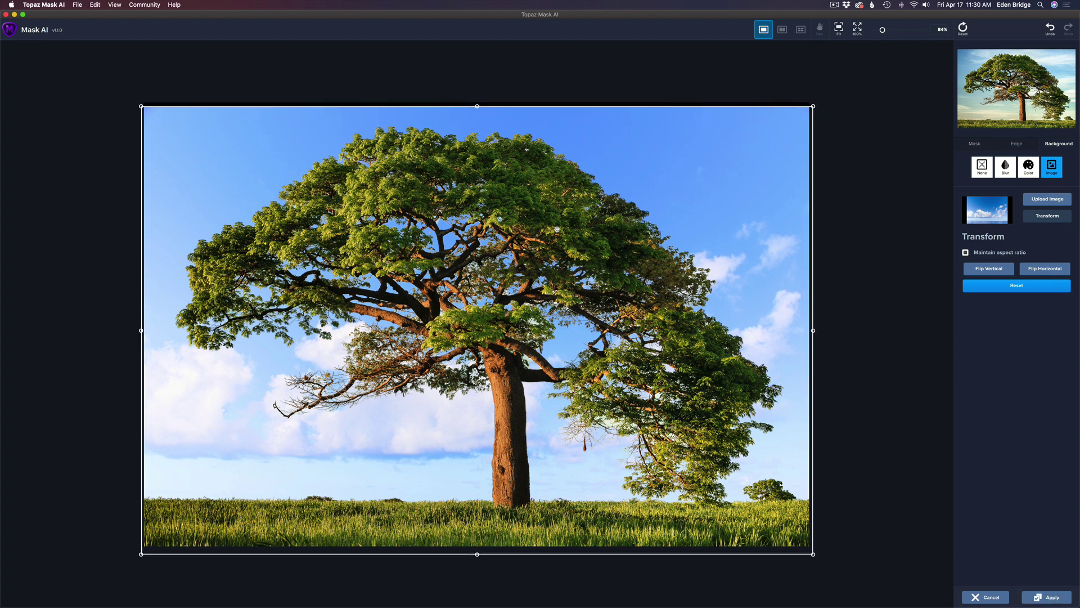
click(1047, 216)
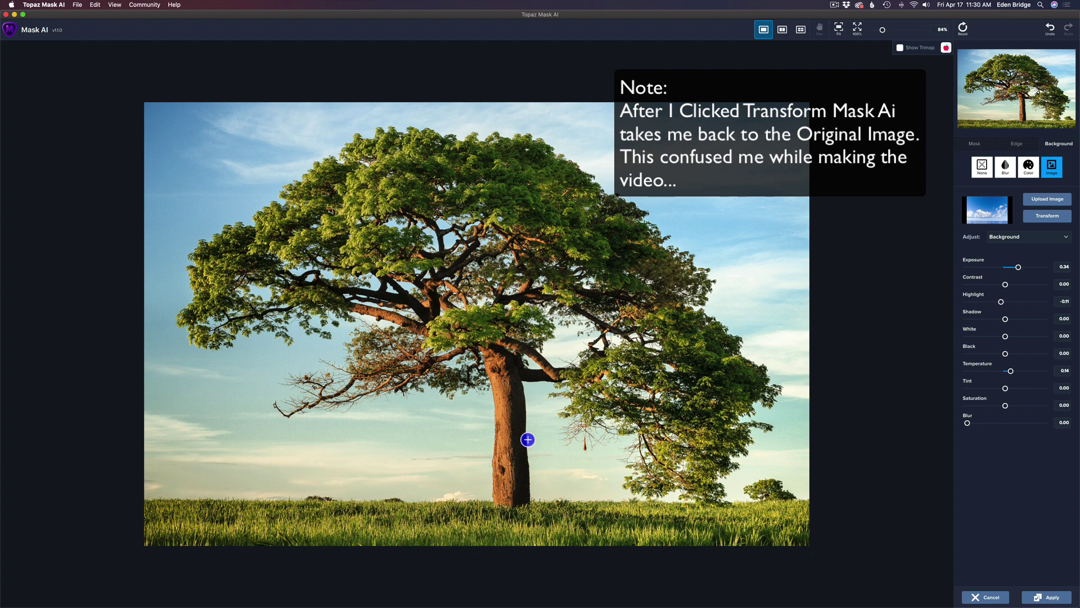
click(1048, 215)
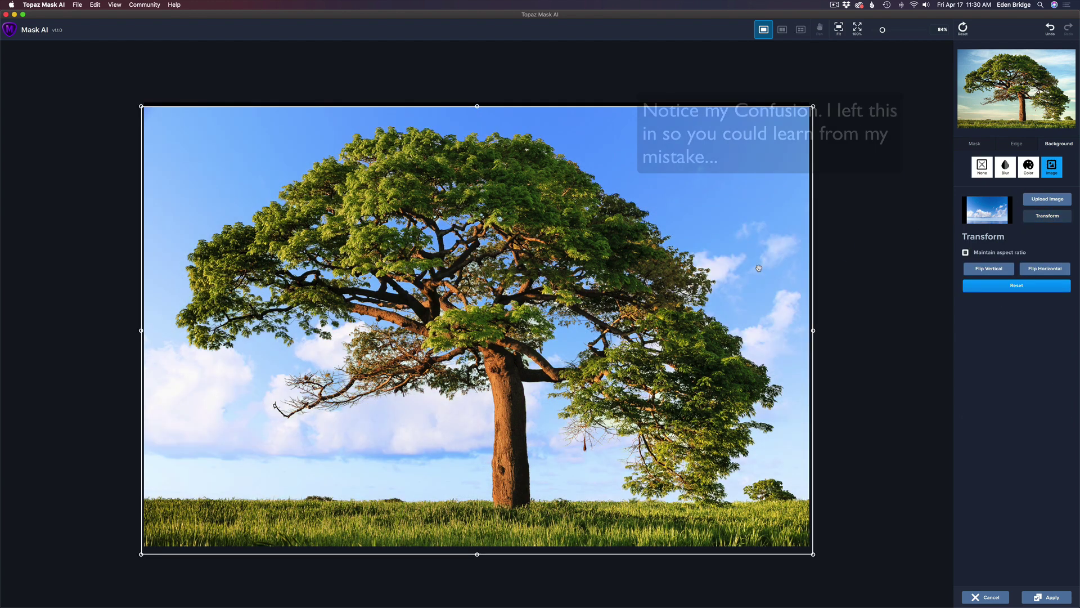
drag(580, 350, 579, 350)
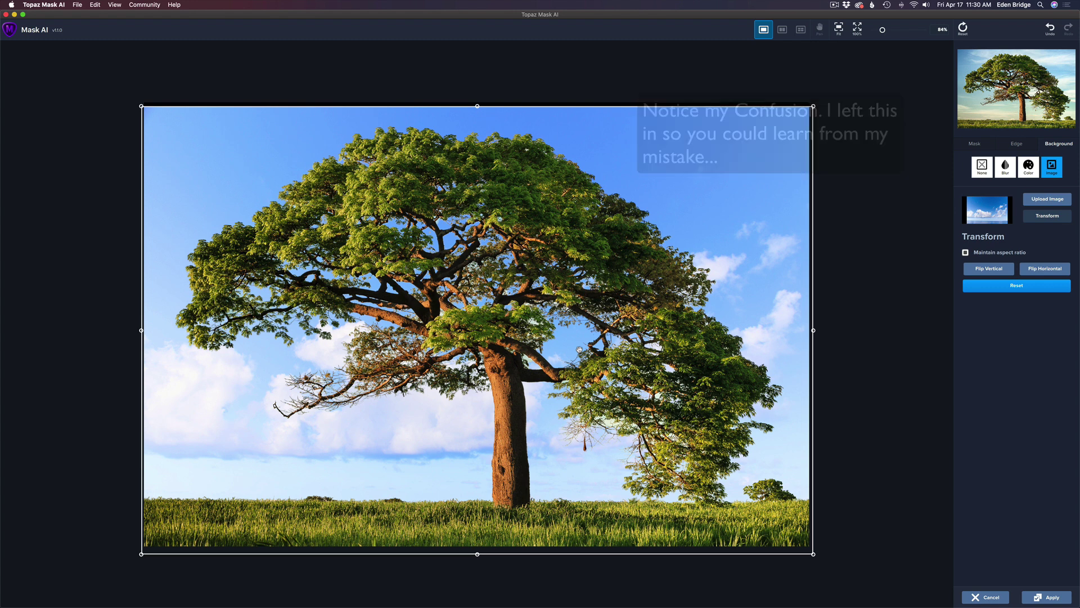
click(1052, 216)
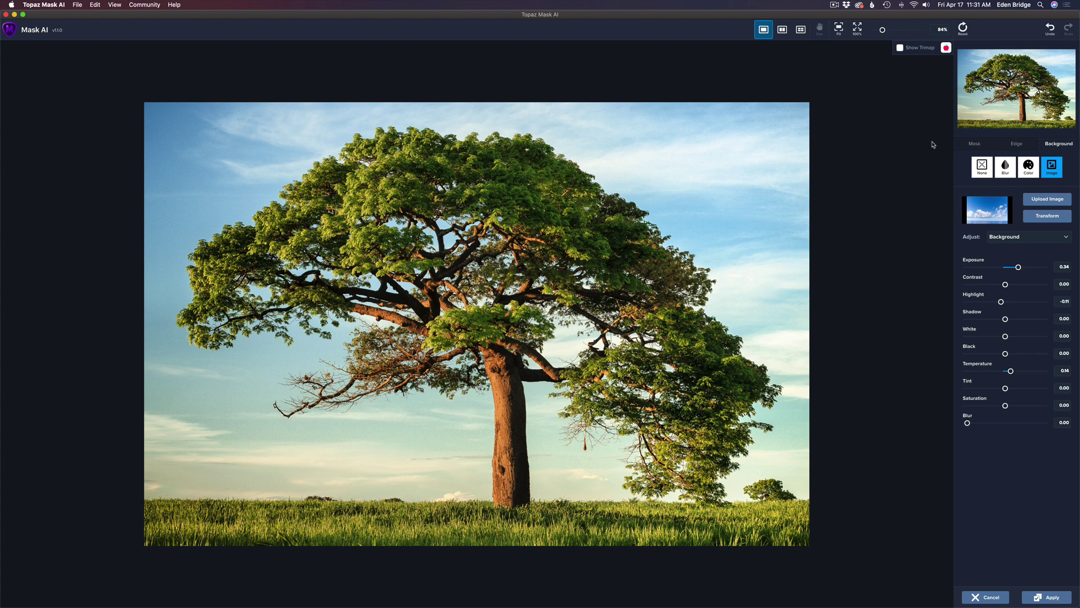
Step: Switch the preview back to the blue-sky composite
click(946, 48)
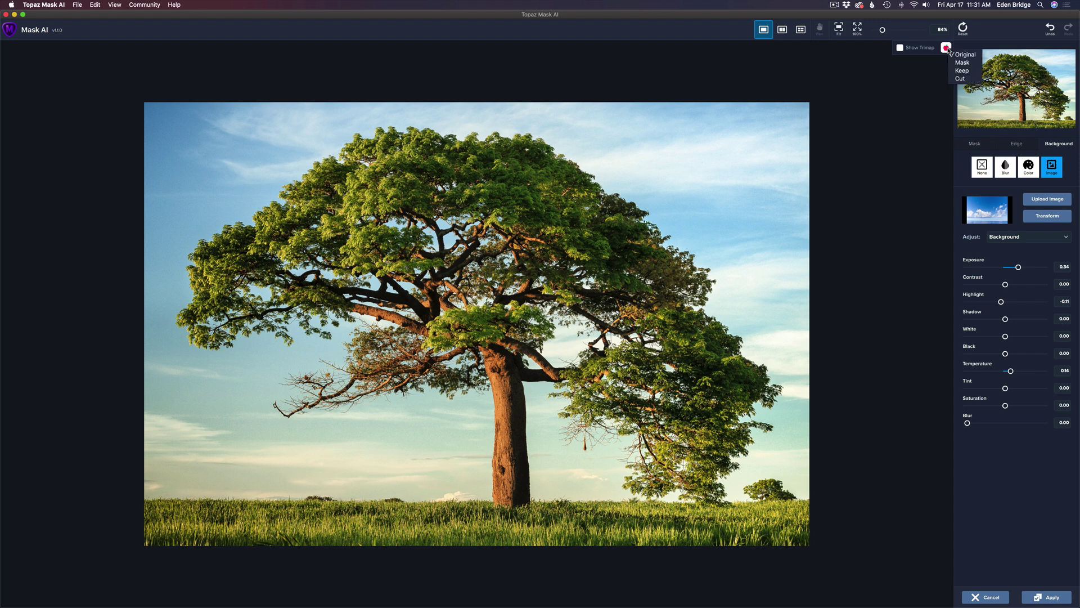
click(963, 71)
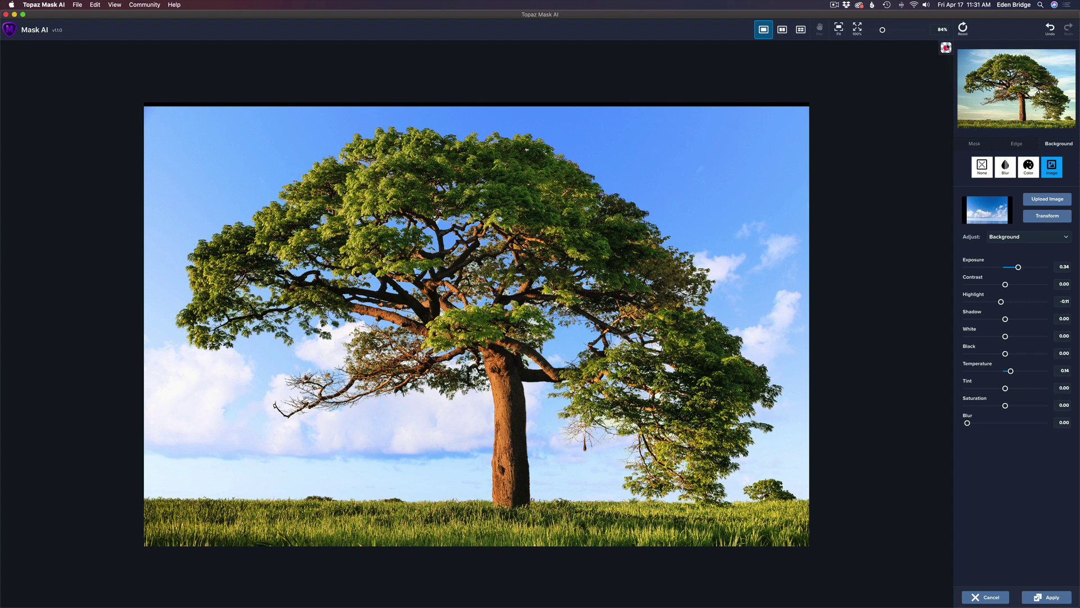
click(947, 49)
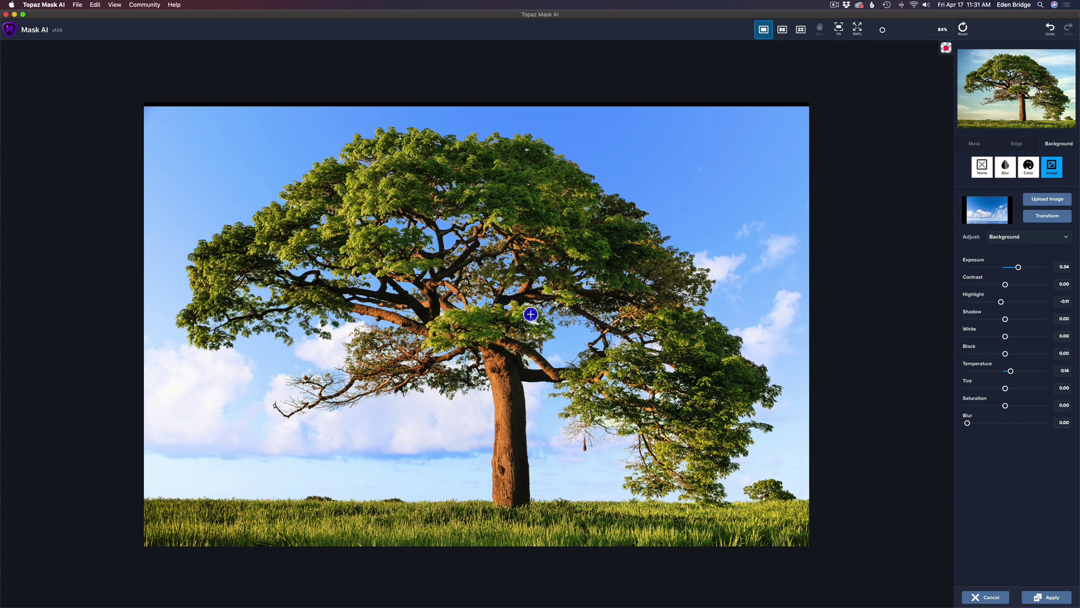
Step: Touch up the mask across the tree canopy with the Compute brush
drag(527, 321, 565, 309)
click(974, 144)
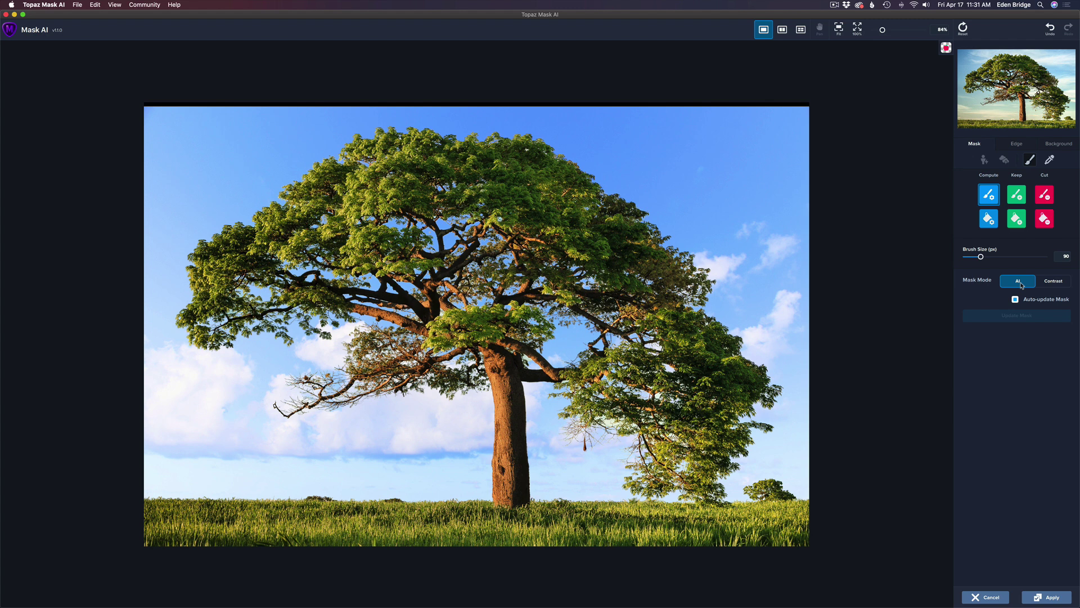
click(565, 293)
click(77, 5)
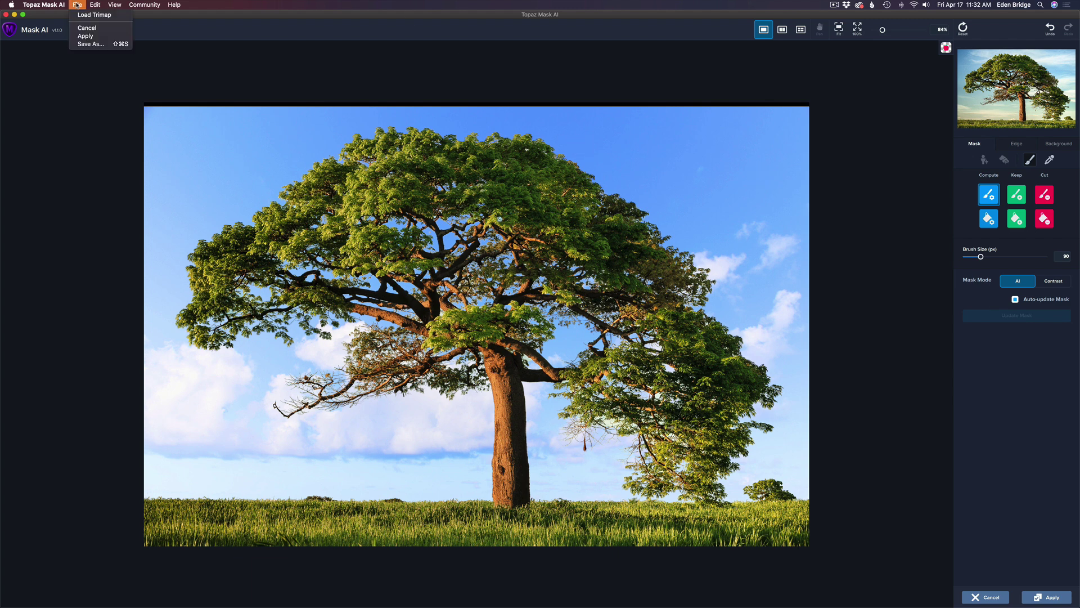
click(95, 45)
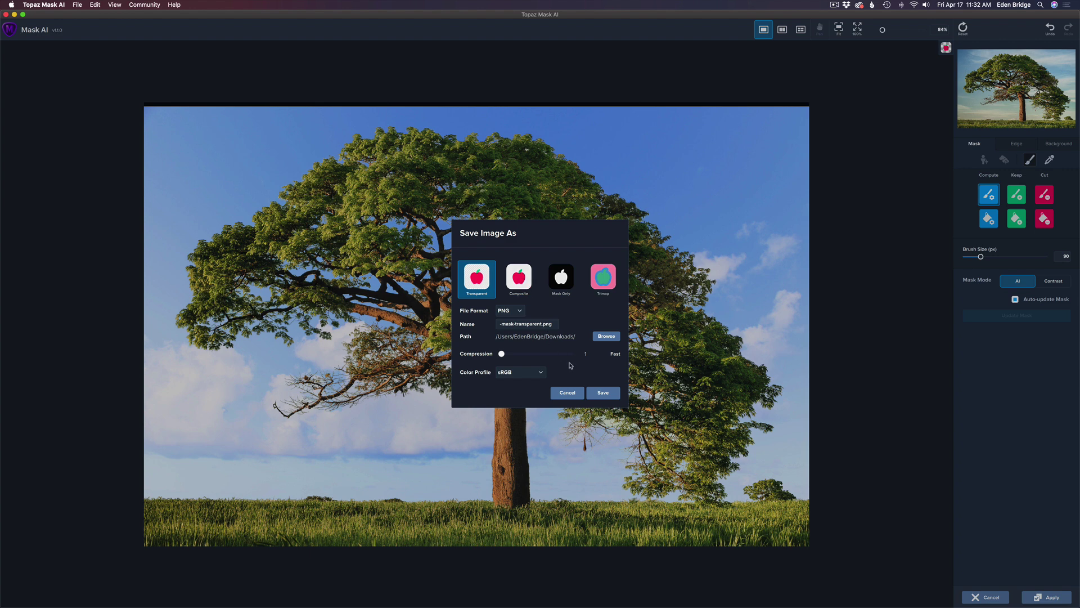
click(571, 396)
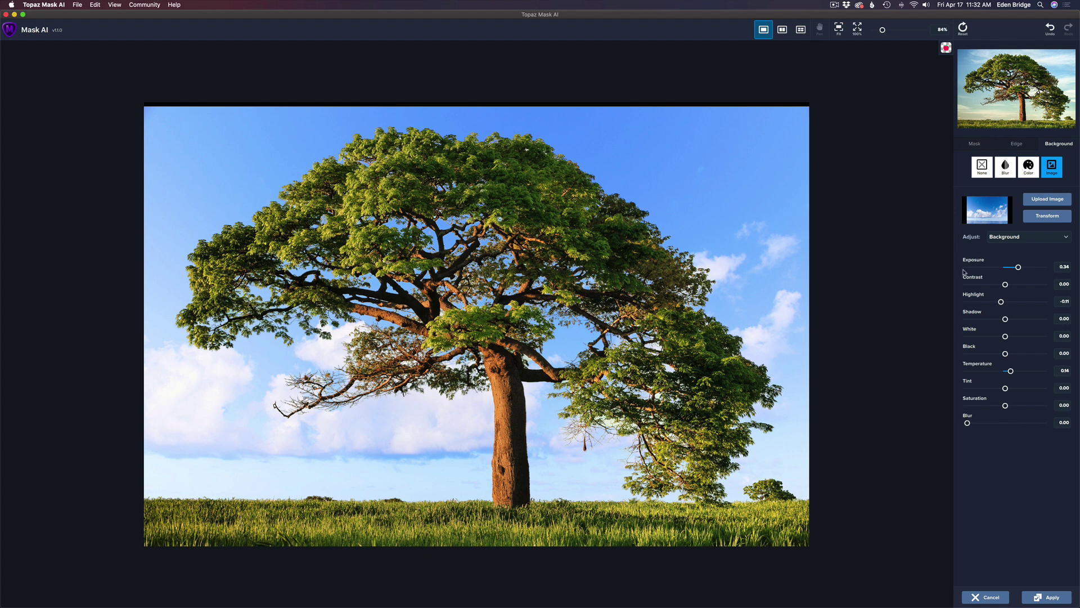
Step: Try brightening the foreground tree's exposure, then reset it to 0.00
click(1035, 237)
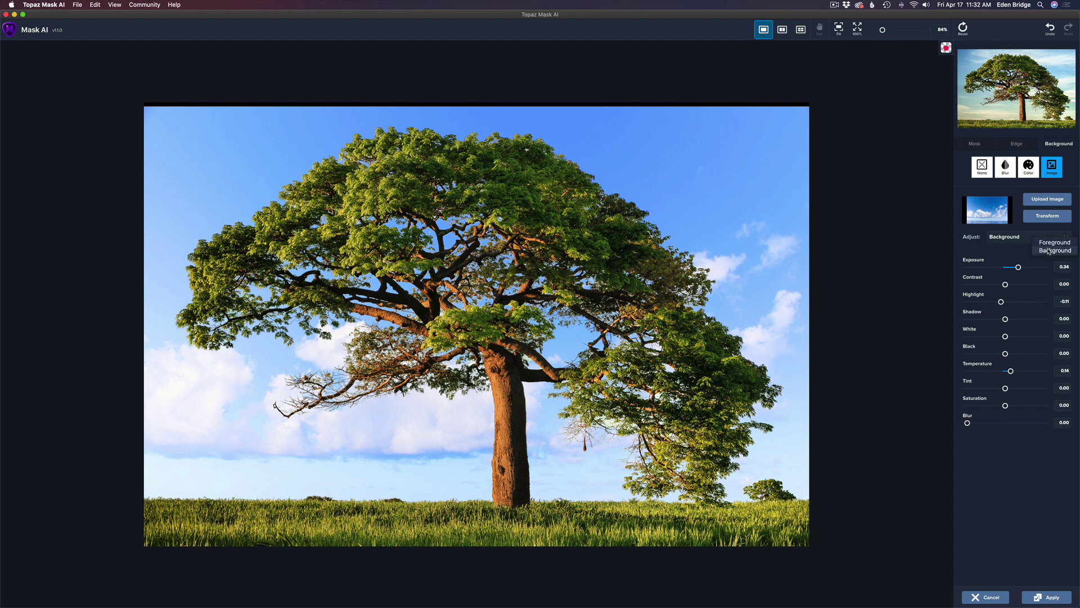
click(1053, 242)
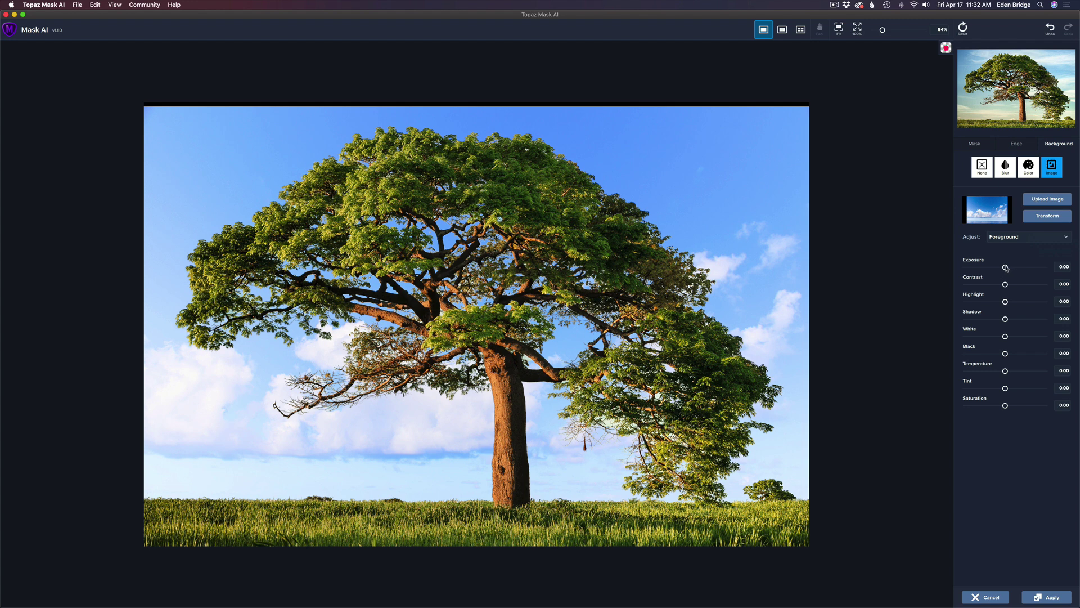
drag(1006, 268, 1003, 268)
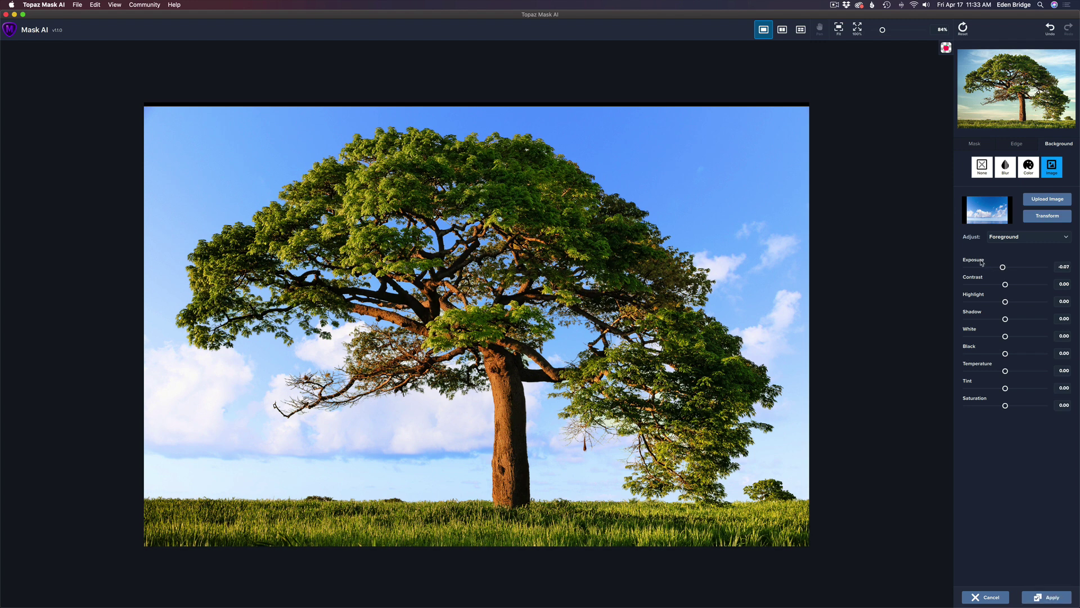
double_click(978, 262)
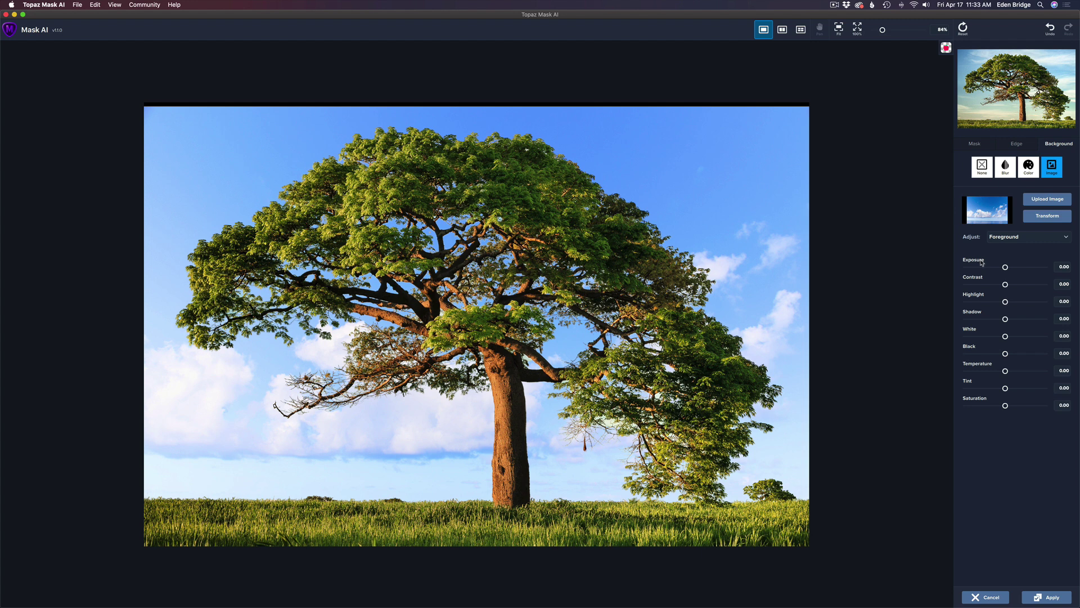
Step: Switch the adjustment target to Background and lower the sky's Saturation to -0.06
click(1024, 238)
click(1013, 251)
click(1045, 239)
click(1047, 251)
drag(1007, 406, 1004, 406)
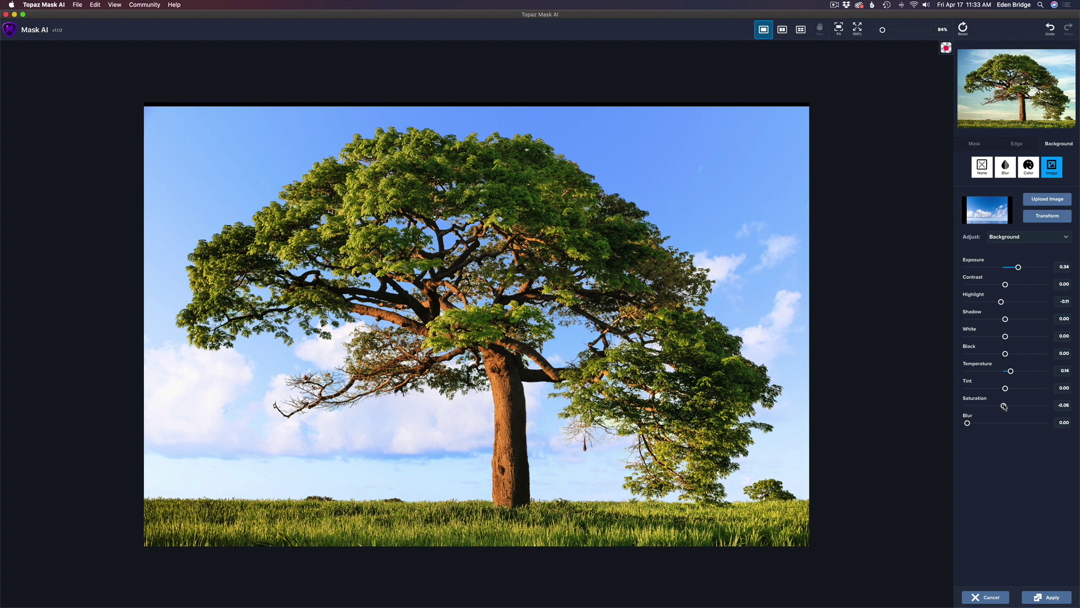
Step: Apply the result as a Composite, returning it to Photoshop as a new layer
click(1046, 597)
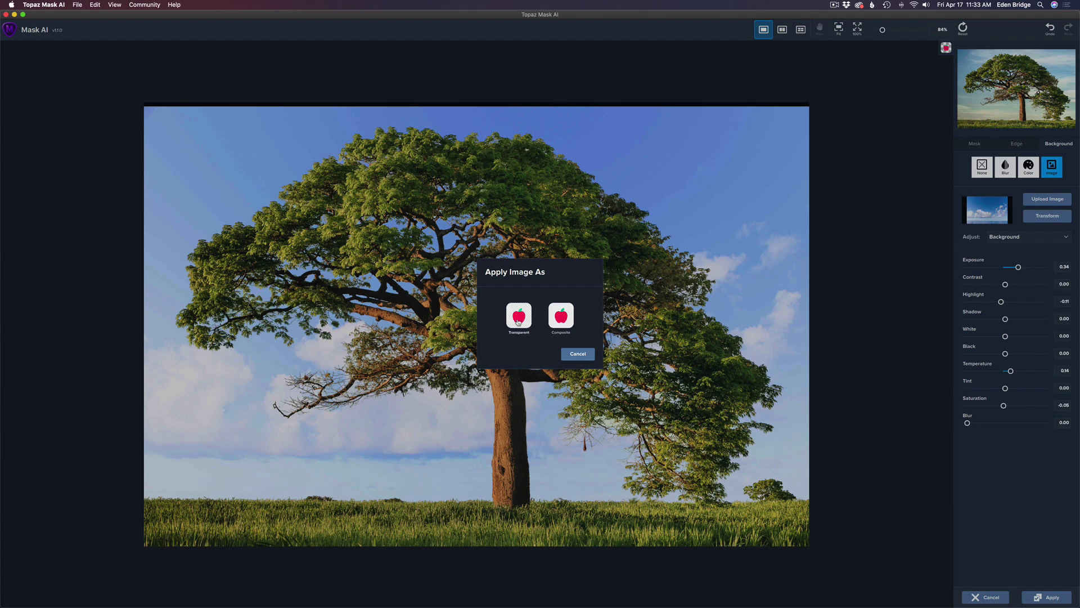
click(561, 317)
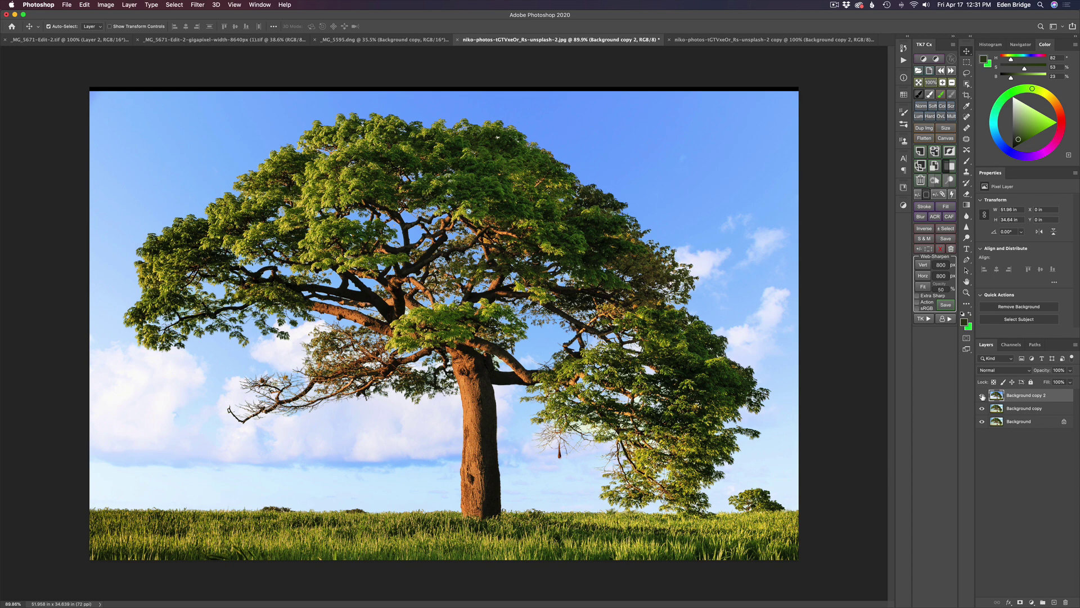
click(983, 396)
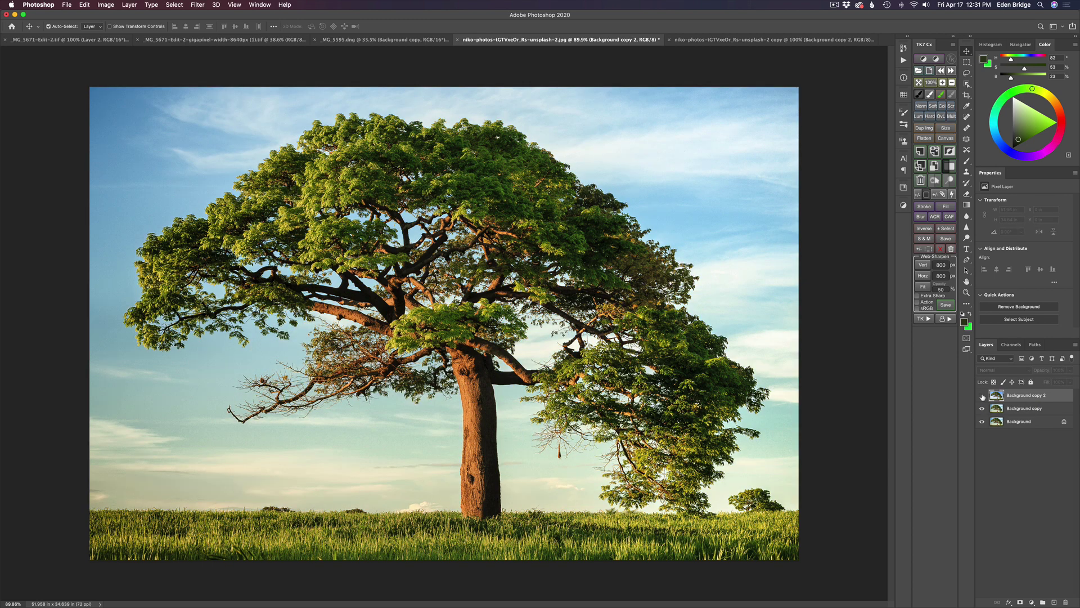
click(983, 396)
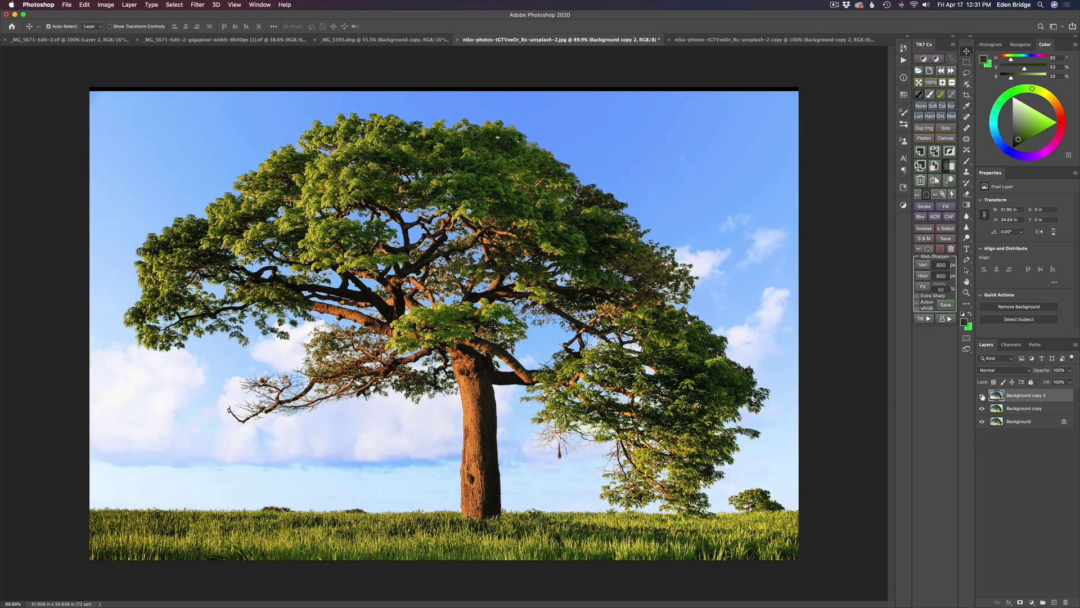